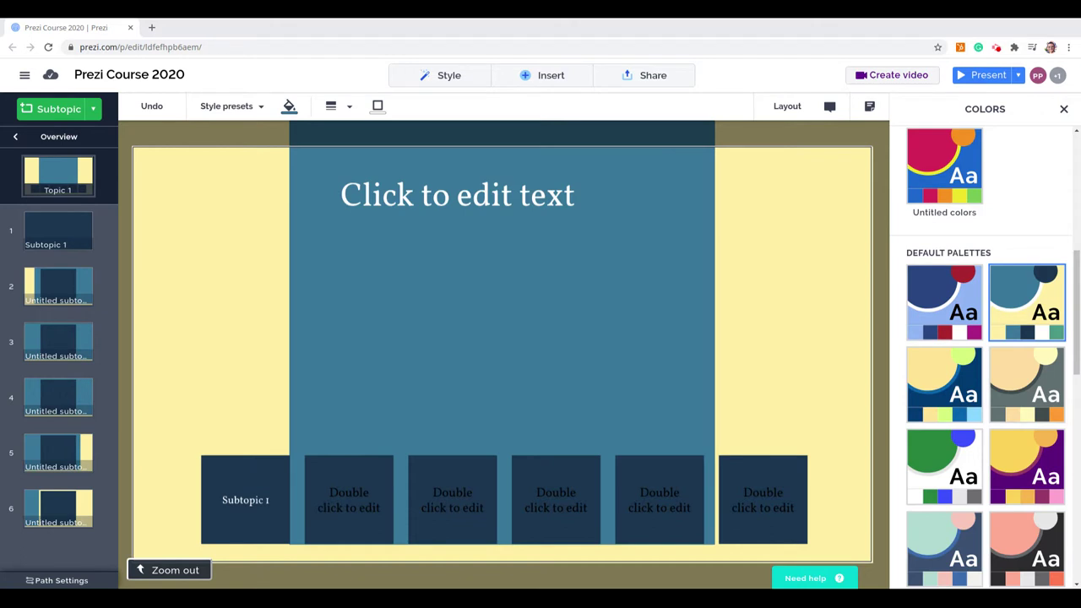
# Close the colour palettes list, keeping the yellow-and-teal default palette applied
pyautogui.click(1063, 109)
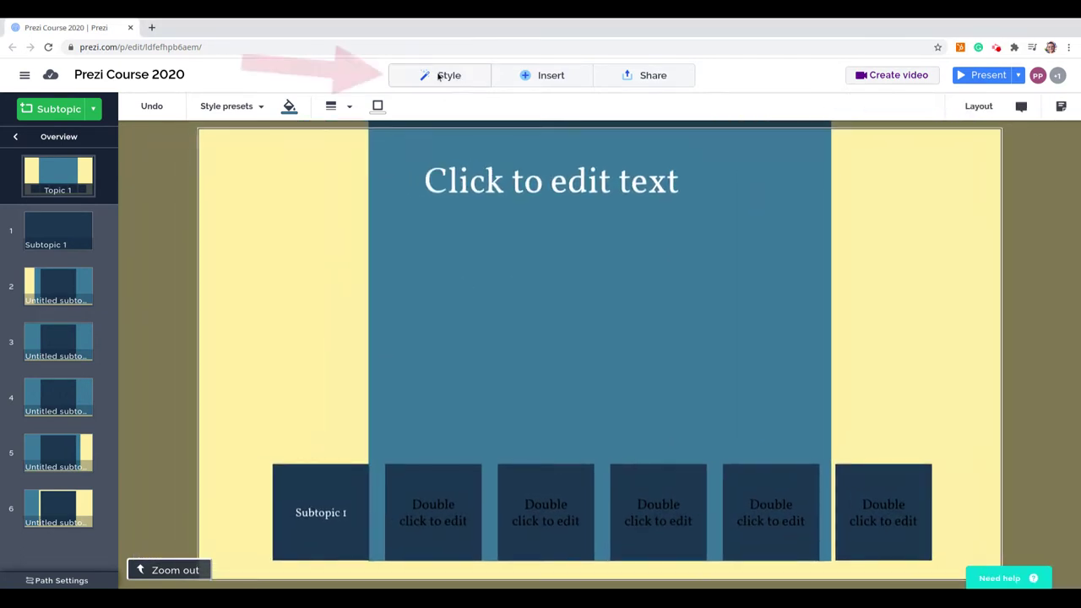
# Open Style > Colors to list the saved palettes such as coastal 2, company and Simple White
pyautogui.click(450, 75)
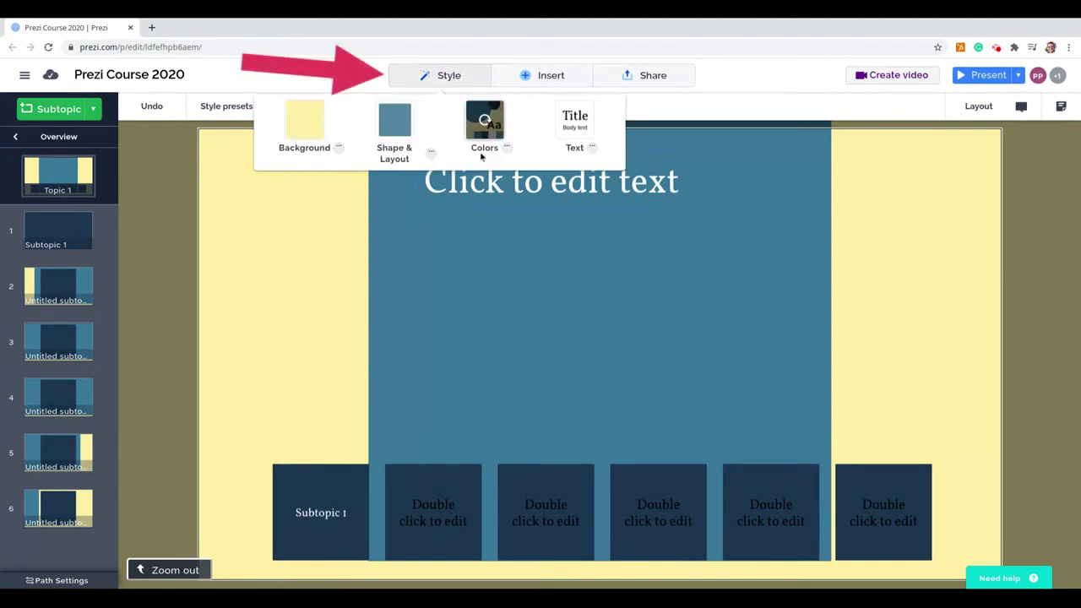
pyautogui.click(488, 127)
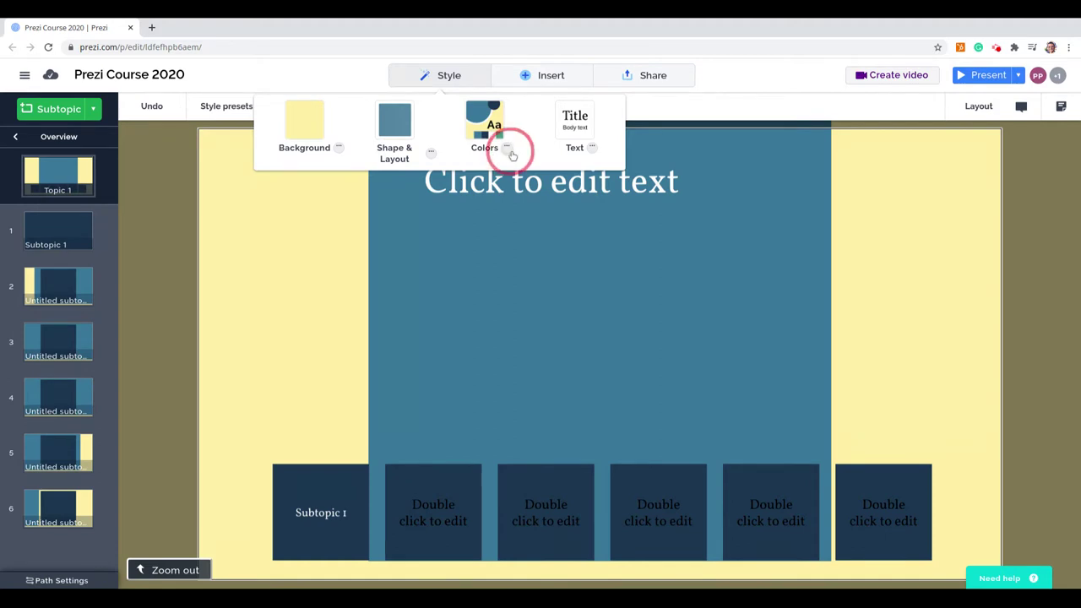
pyautogui.click(508, 149)
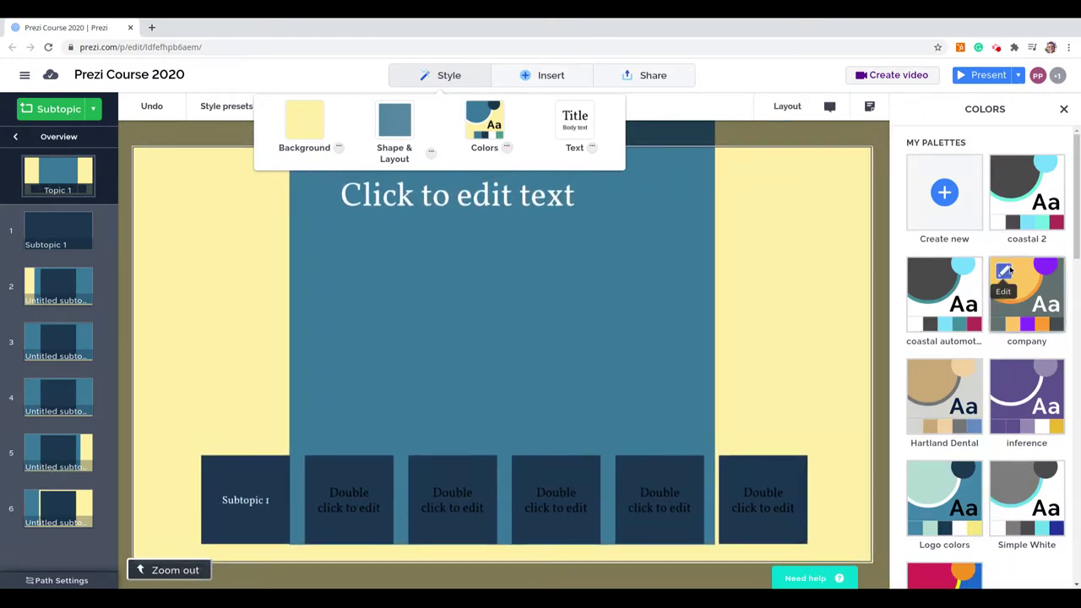
# Apply the default palette with a navy background, mint topic and pink subtopics
pyautogui.moveTo(1077, 196); pyautogui.dragTo(1078, 523)
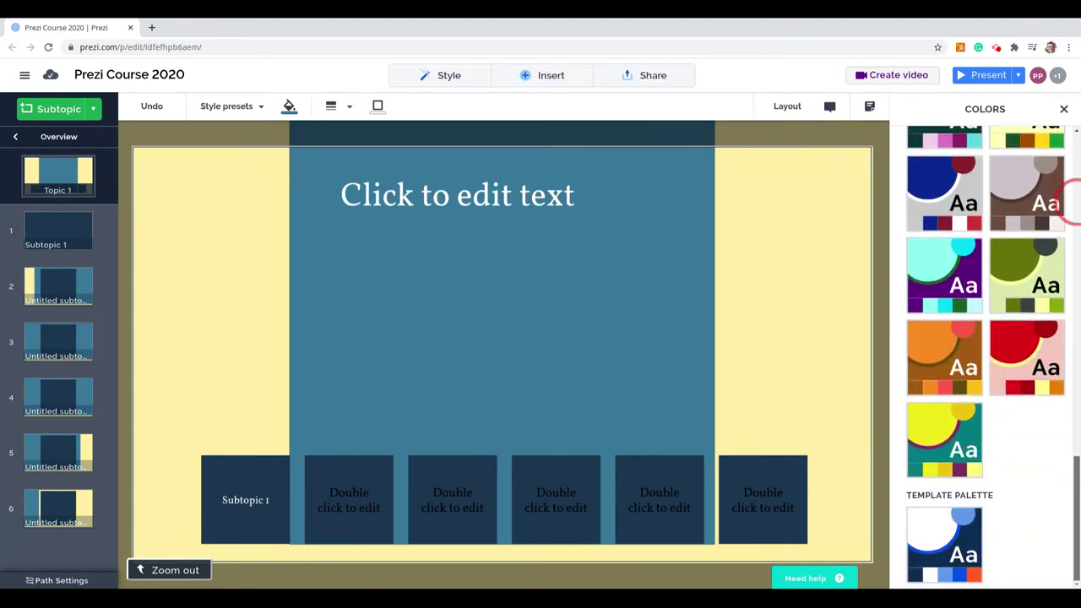
pyautogui.scroll(5, 988, 338)
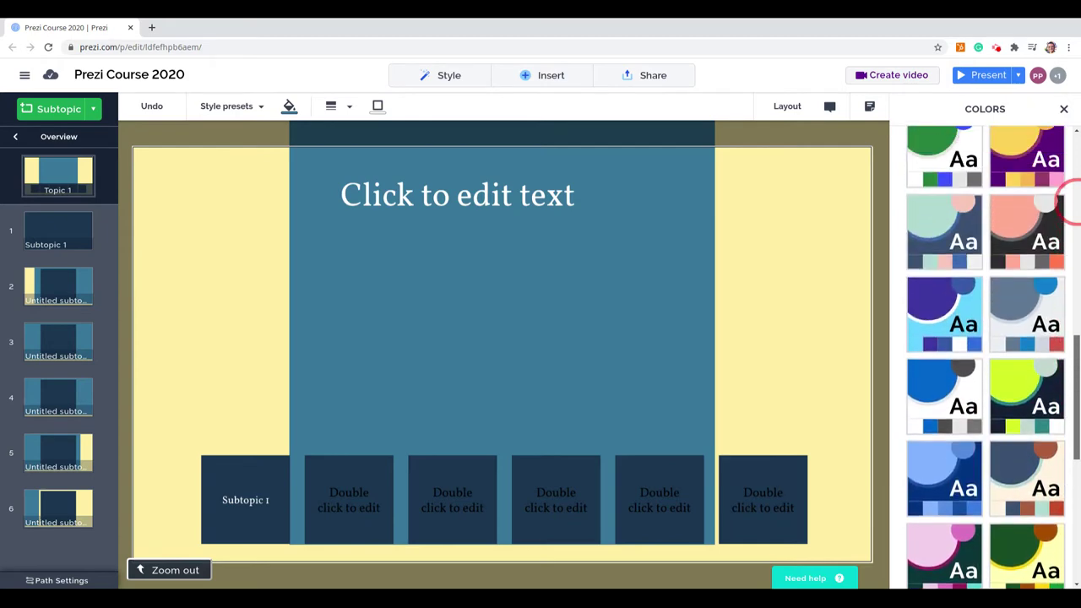
pyautogui.click(969, 346)
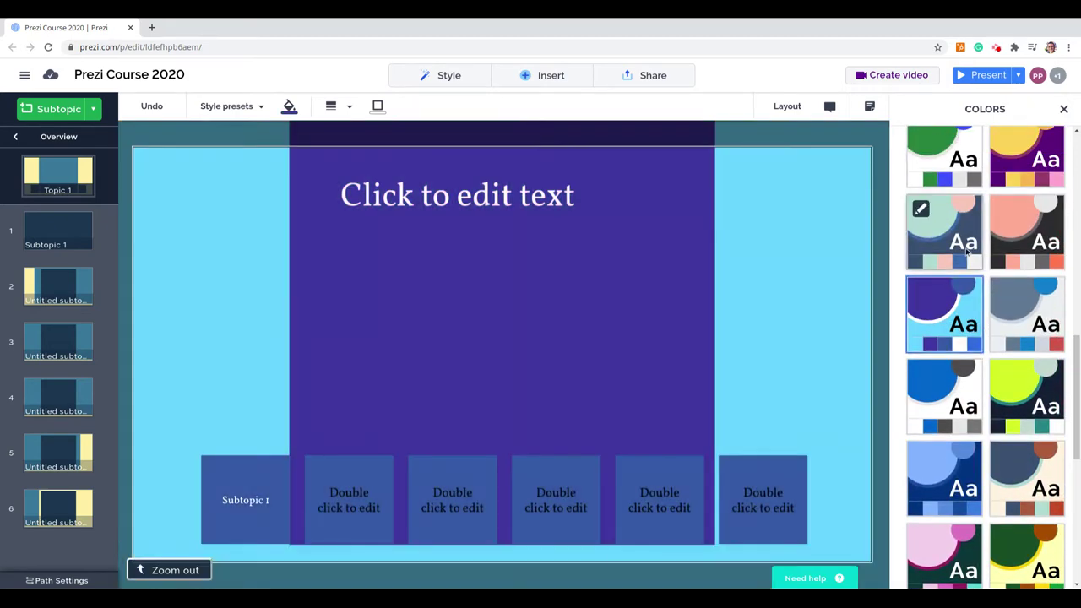
pyautogui.click(961, 240)
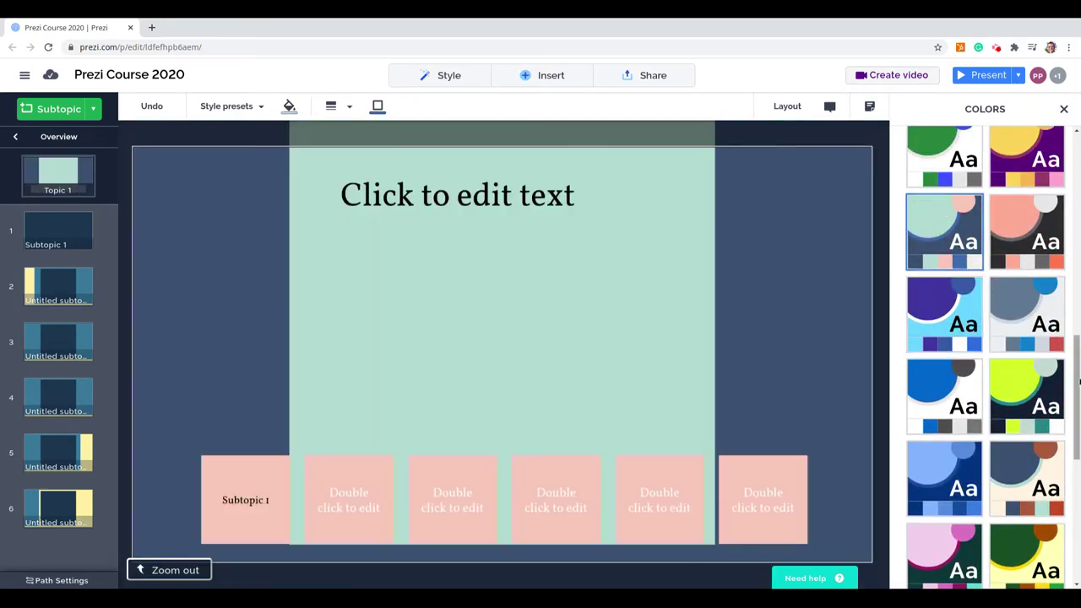
pyautogui.moveTo(1074, 310); pyautogui.dragTo(1074, 377)
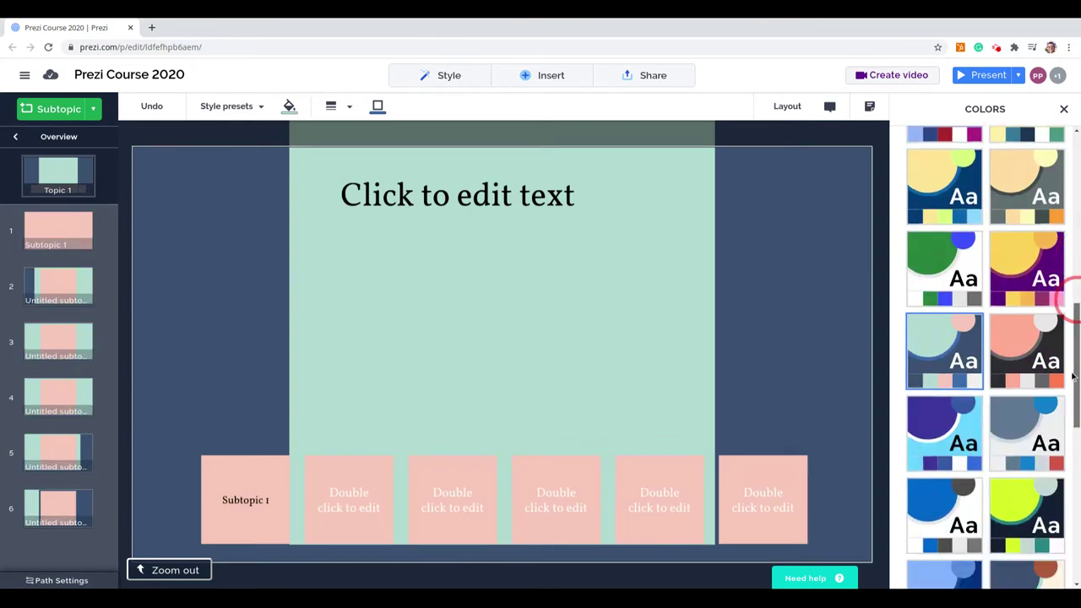
pyautogui.scroll(-10, 1074, 377)
# Apply the Template Palette tile at the bottom of the Colors list
pyautogui.click(946, 553)
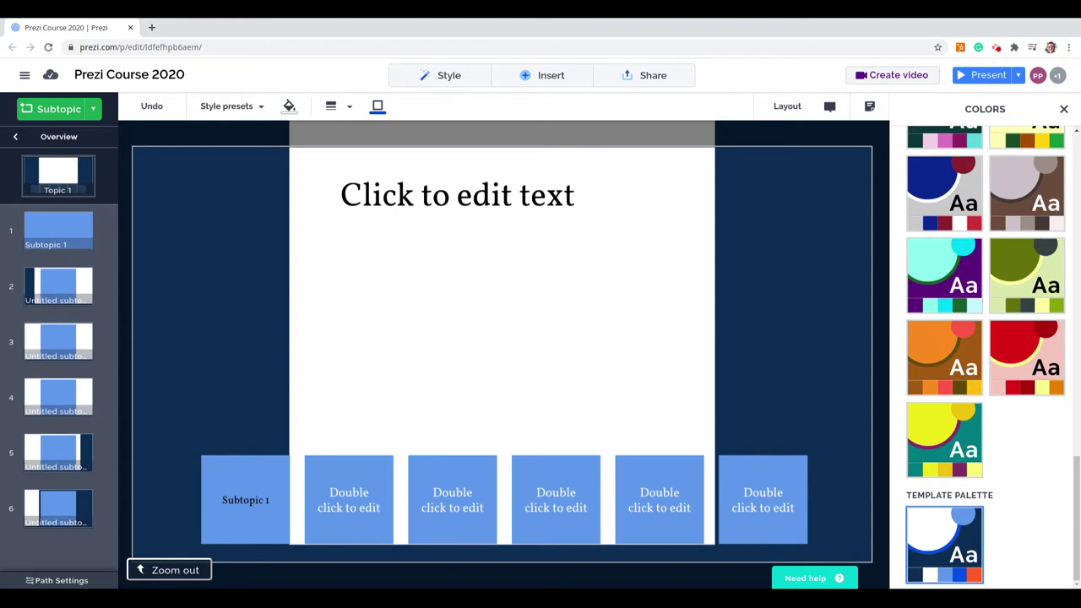
pyautogui.moveTo(978, 572)
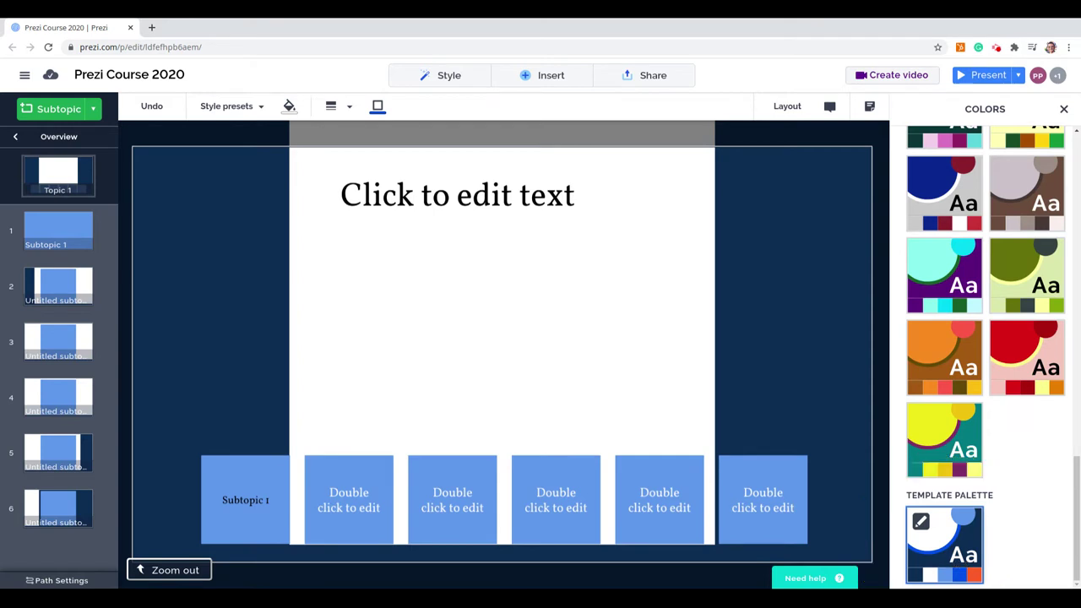
# Edit the template palette and try several background colours in RGB mode
pyautogui.click(922, 524)
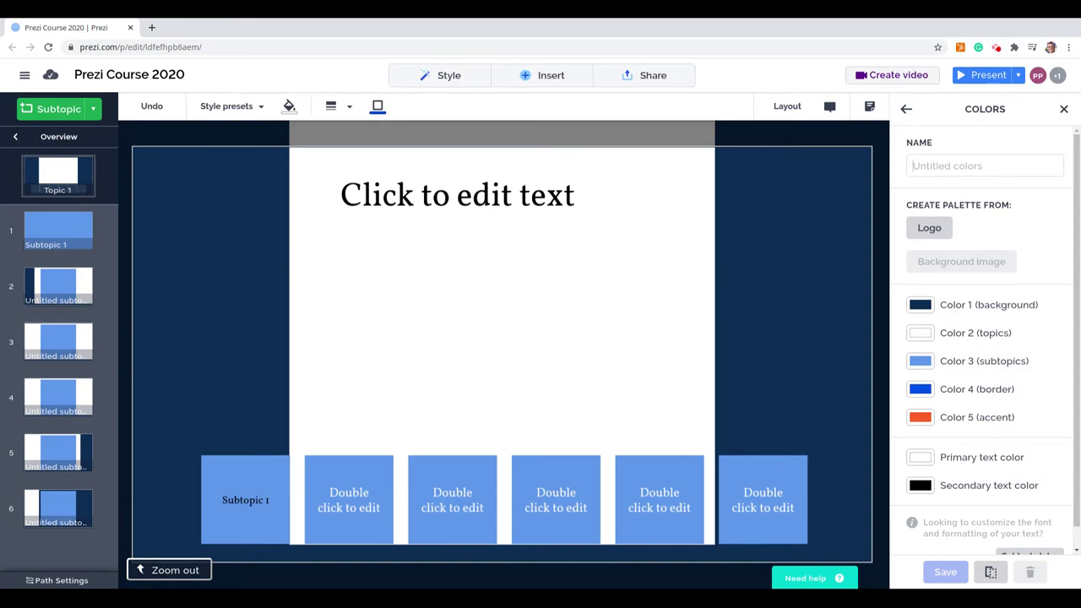
pyautogui.click(918, 307)
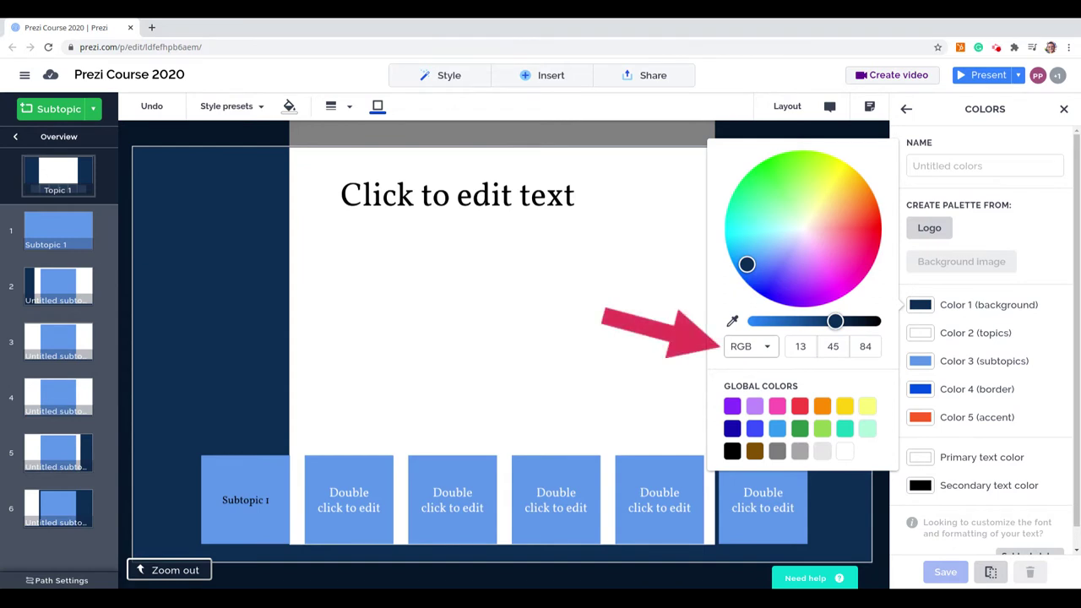
pyautogui.click(770, 350)
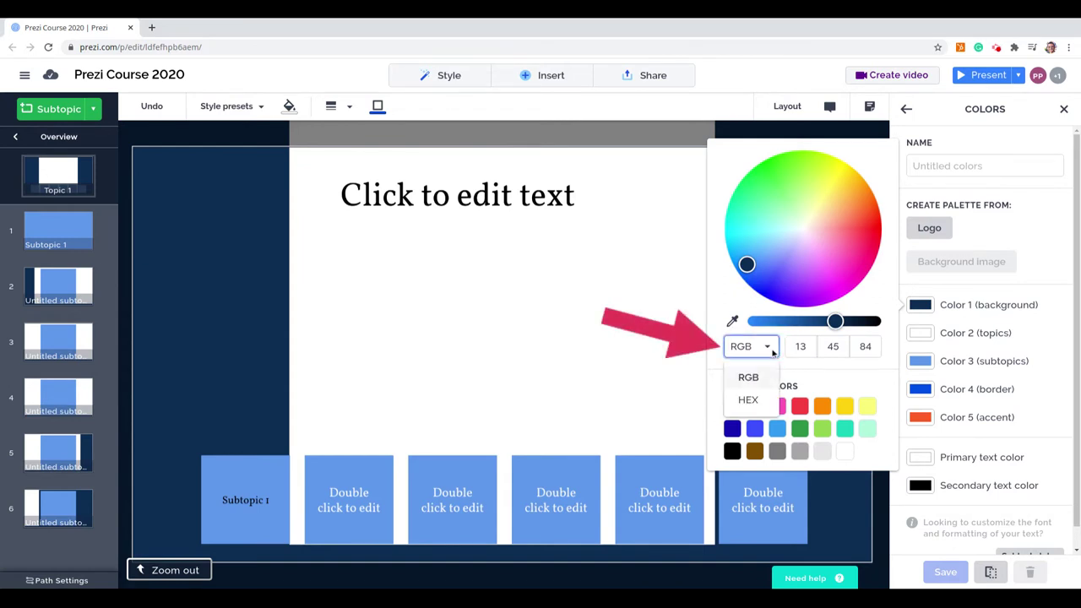
pyautogui.click(819, 380)
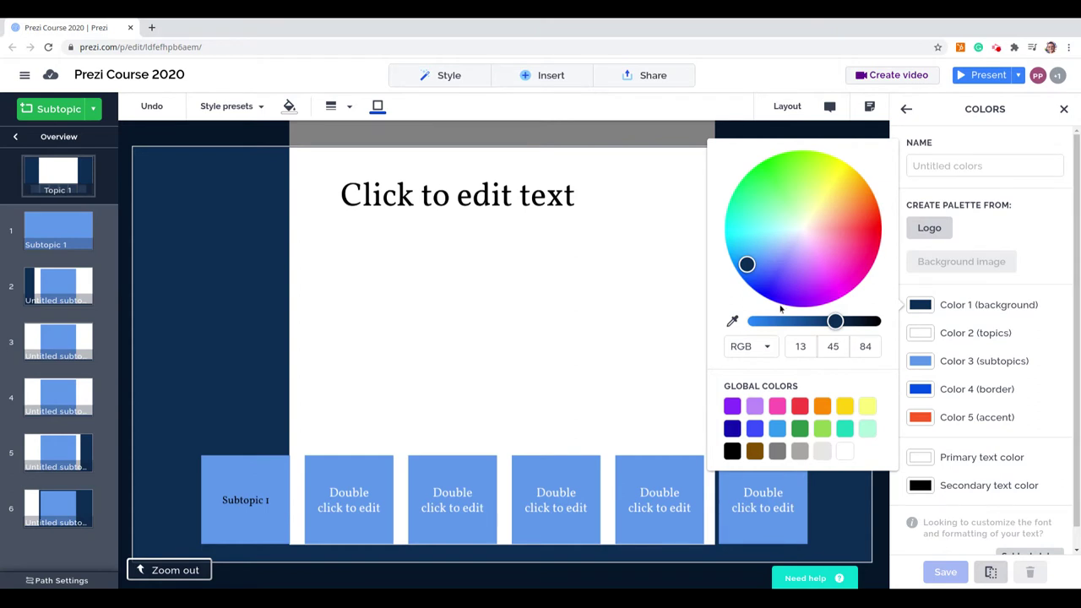
pyautogui.click(832, 188)
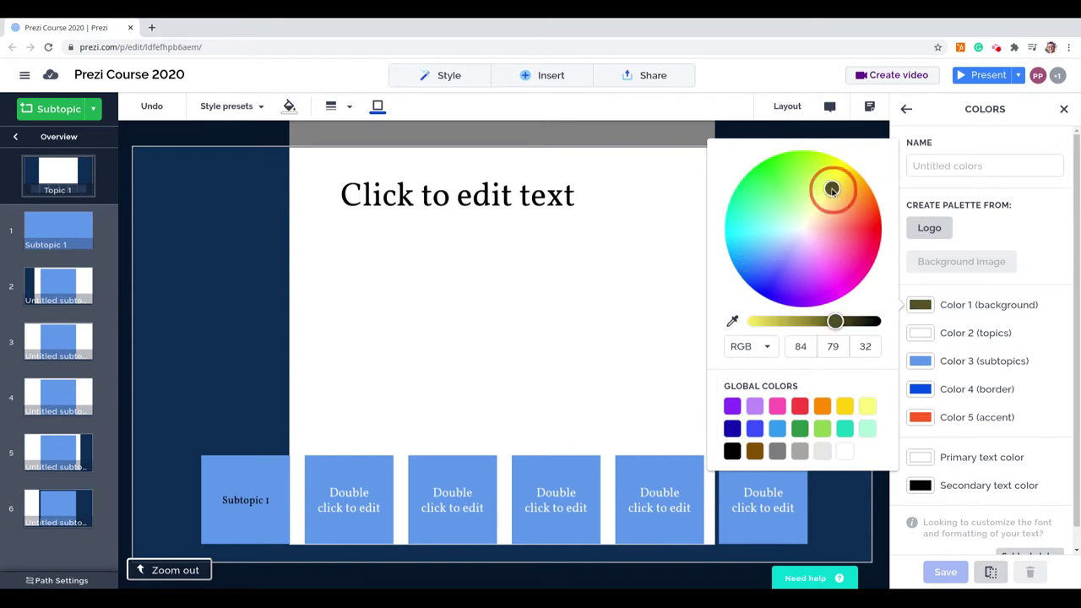
pyautogui.moveTo(832, 188); pyautogui.dragTo(835, 167)
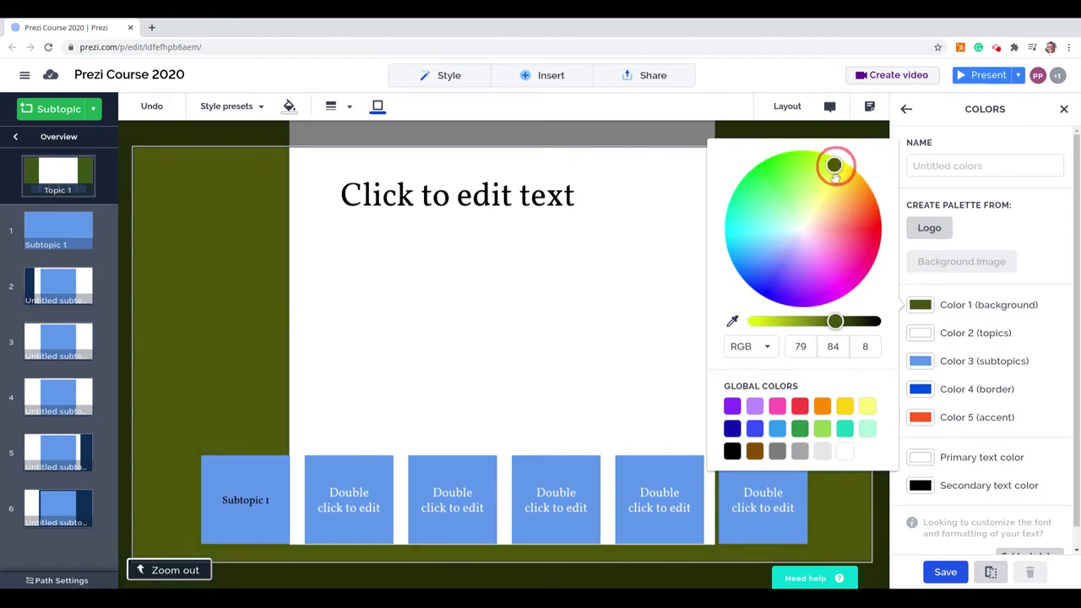
pyautogui.click(800, 429)
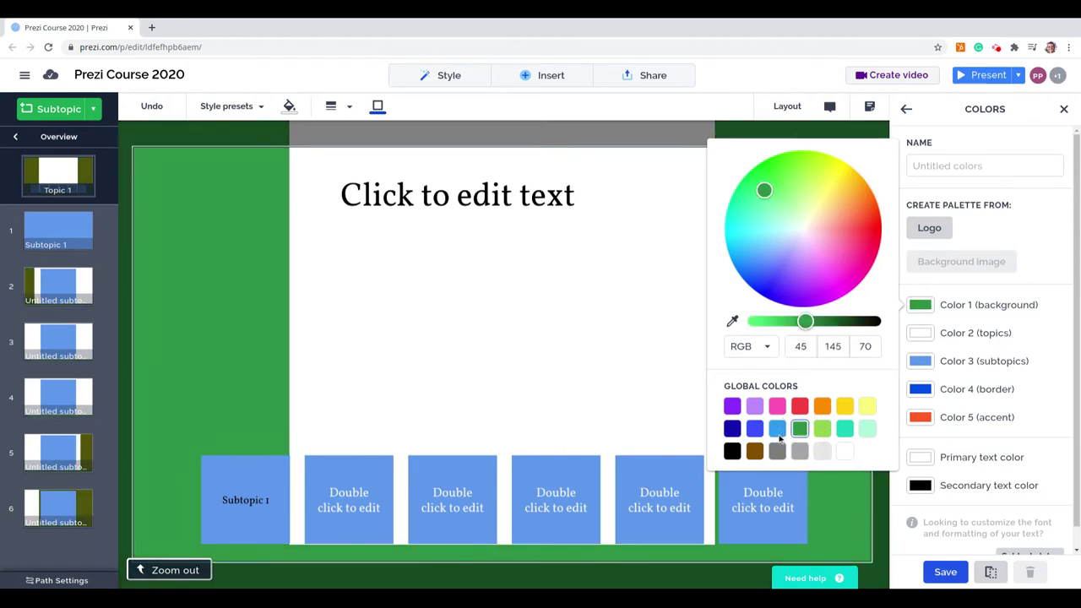
pyautogui.click(777, 429)
pyautogui.click(754, 429)
pyautogui.click(732, 433)
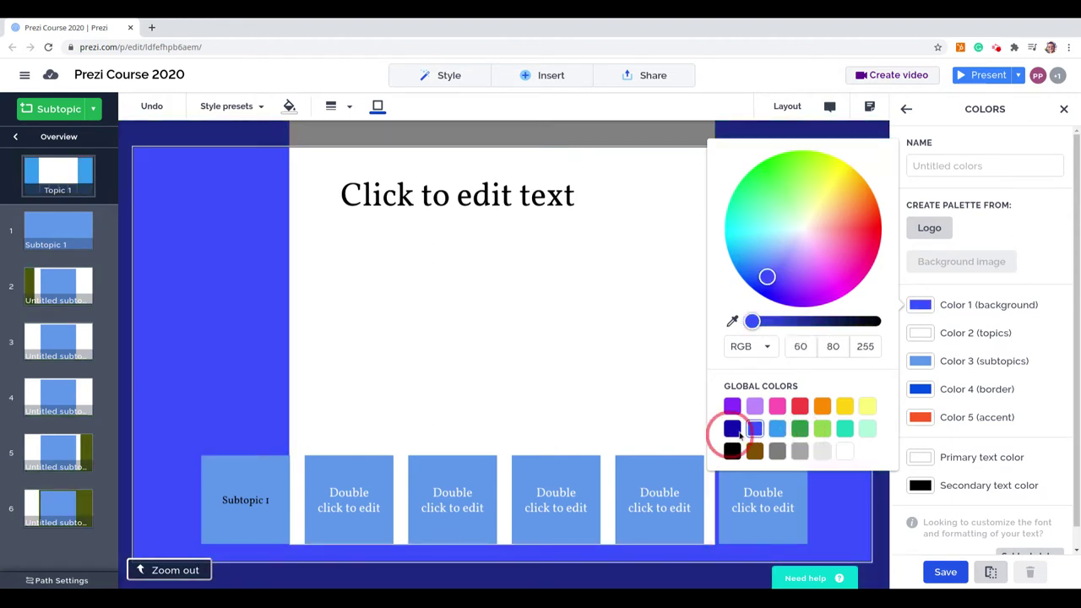
pyautogui.click(754, 407)
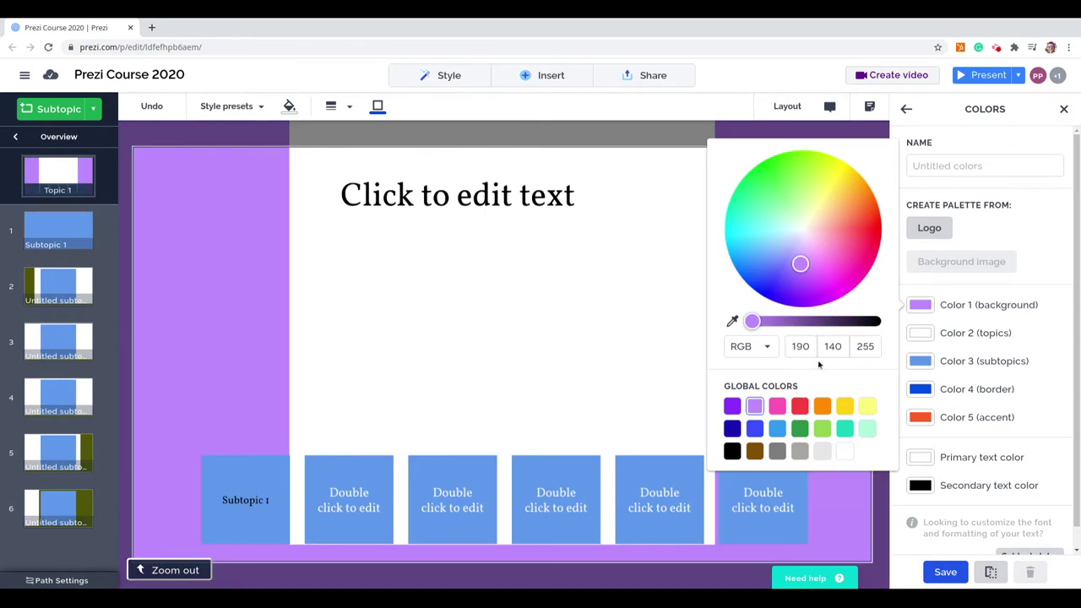
# Set the background's green value to 255, giving light cyan #BEFFFF shown as hex
pyautogui.doubleClick(832, 347)
pyautogui.write('2')
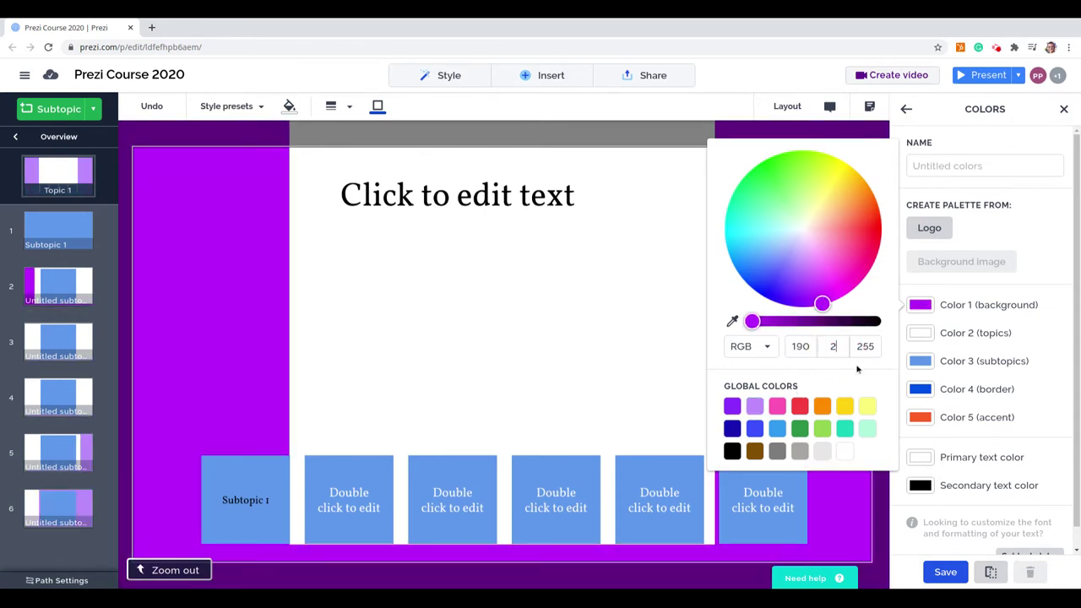
pyautogui.write('55')
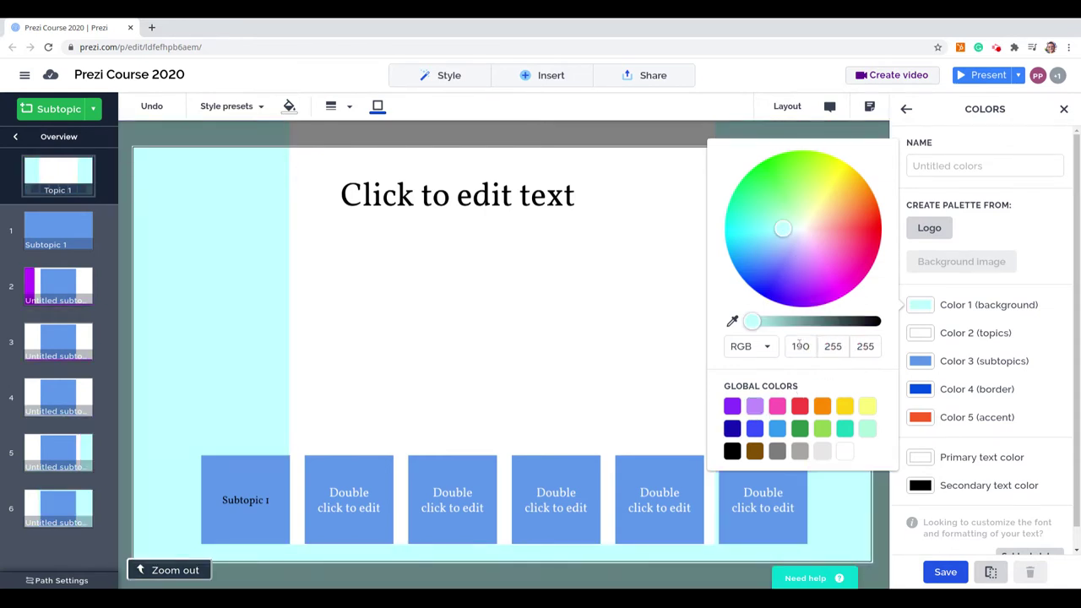
pyautogui.click(764, 349)
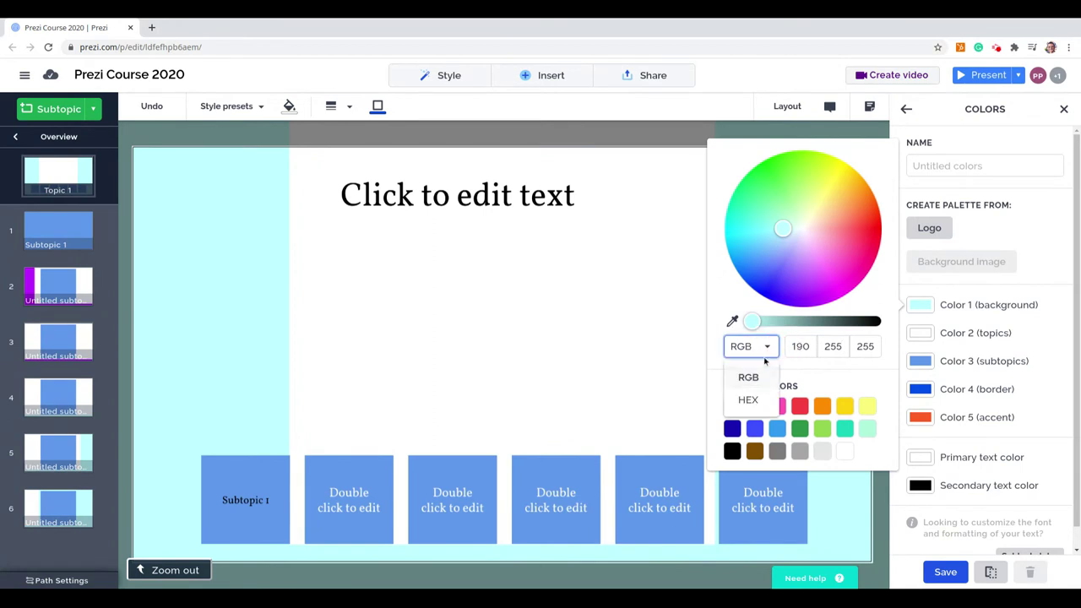
pyautogui.click(749, 398)
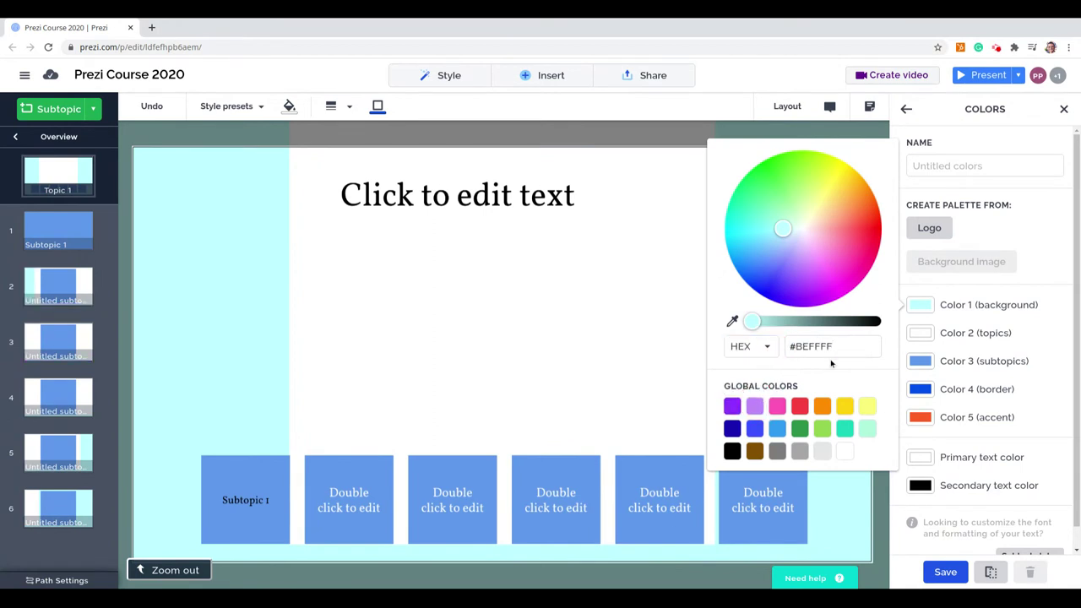
pyautogui.click(613, 343)
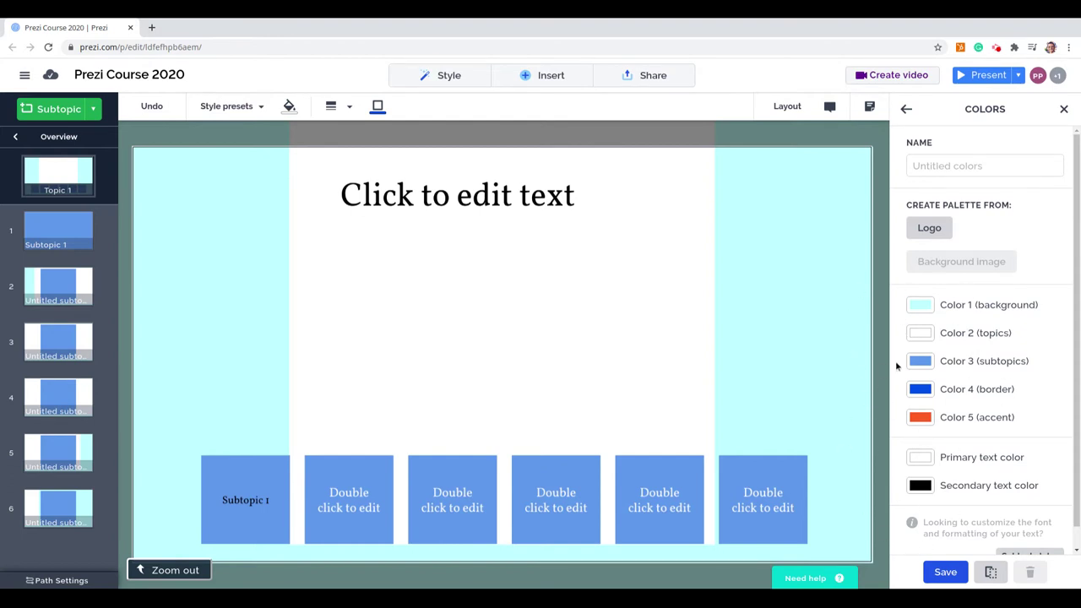
# Build the palette from the logo image: grey background, pink topics, yellow-green subtopics
pyautogui.click(935, 233)
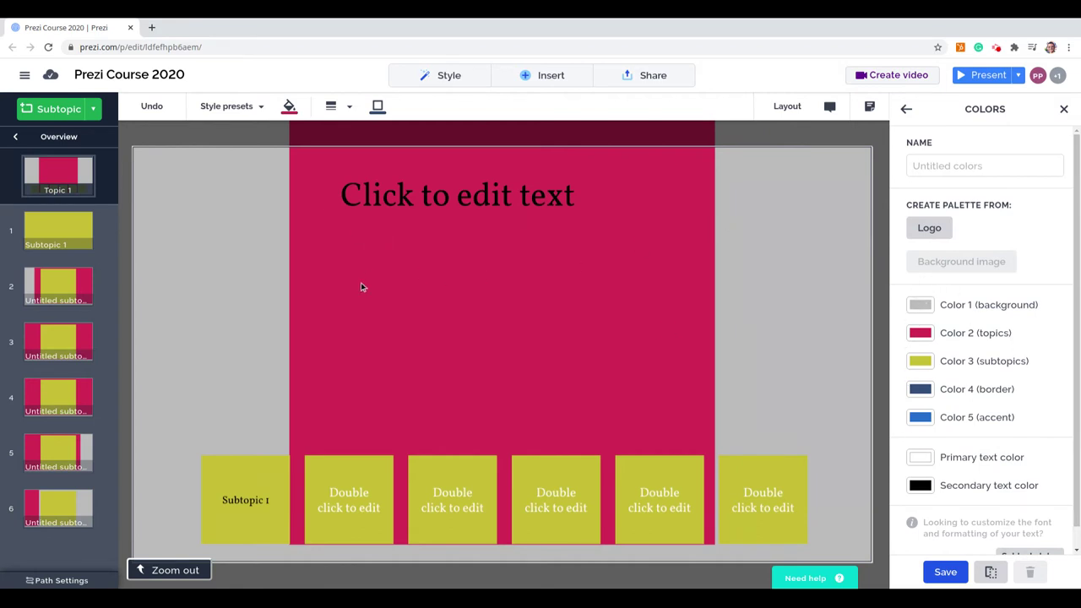
pyautogui.click(549, 78)
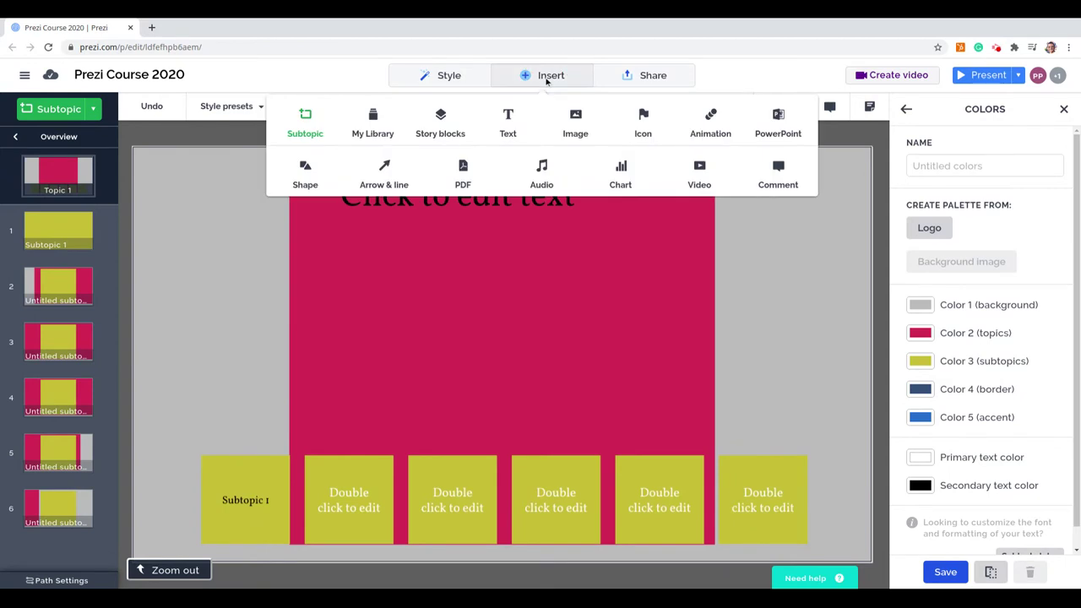
# Insert the colour-bar logo image and position it on Topic 1 just below the title
pyautogui.click(575, 122)
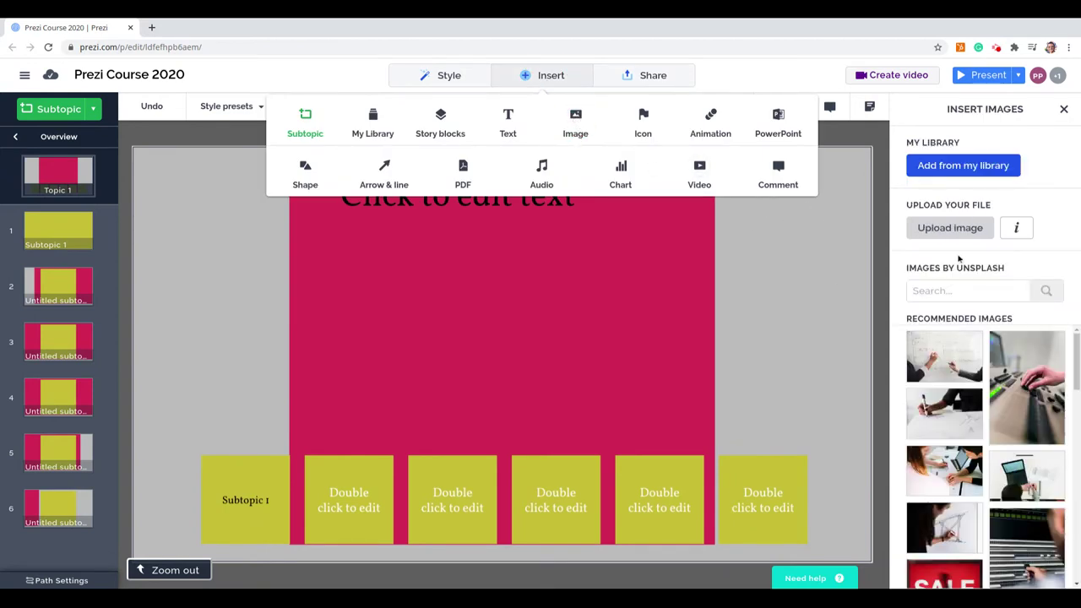
pyautogui.moveTo(570, 382); pyautogui.dragTo(502, 368)
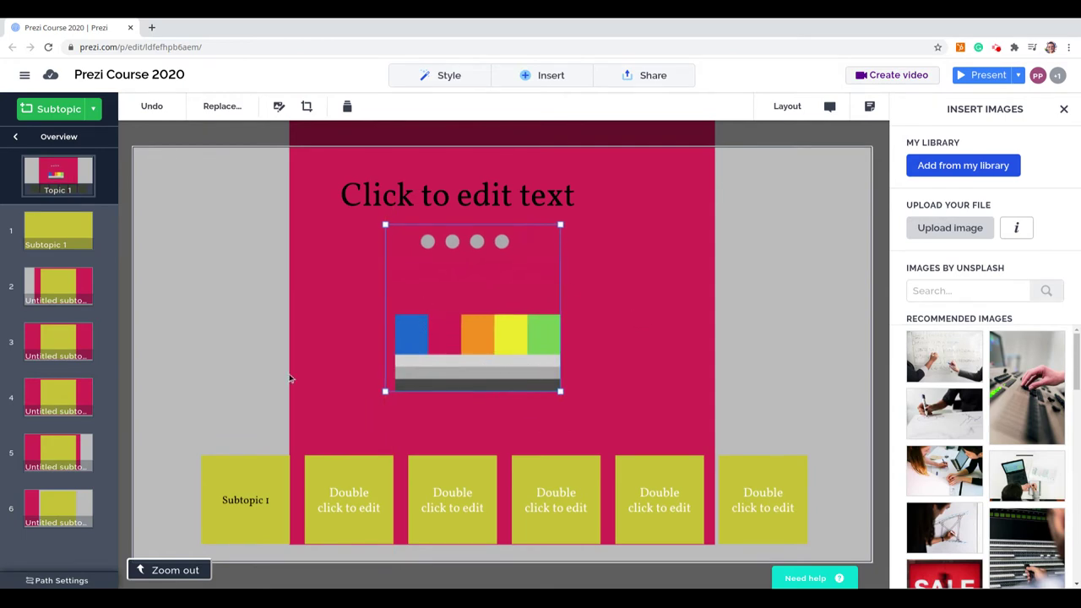
pyautogui.moveTo(476, 280); pyautogui.dragTo(505, 294)
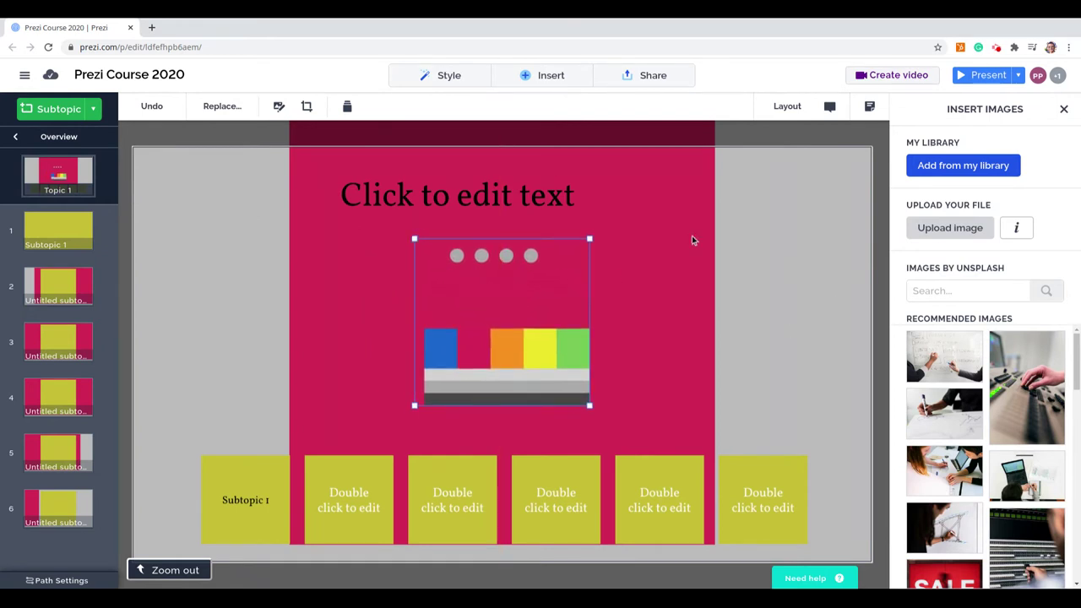
pyautogui.click(426, 81)
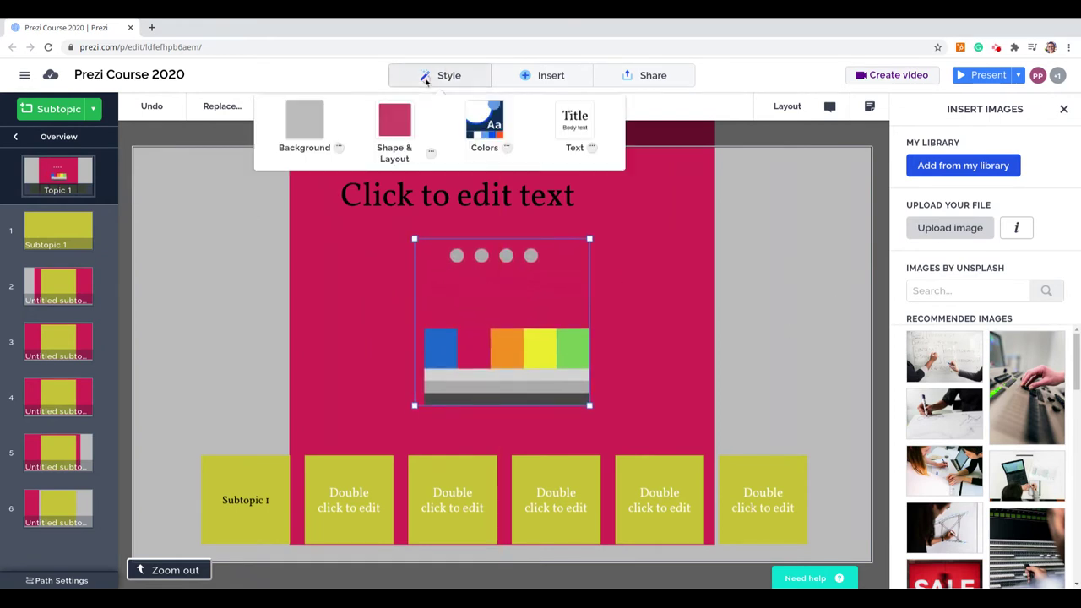
pyautogui.click(499, 151)
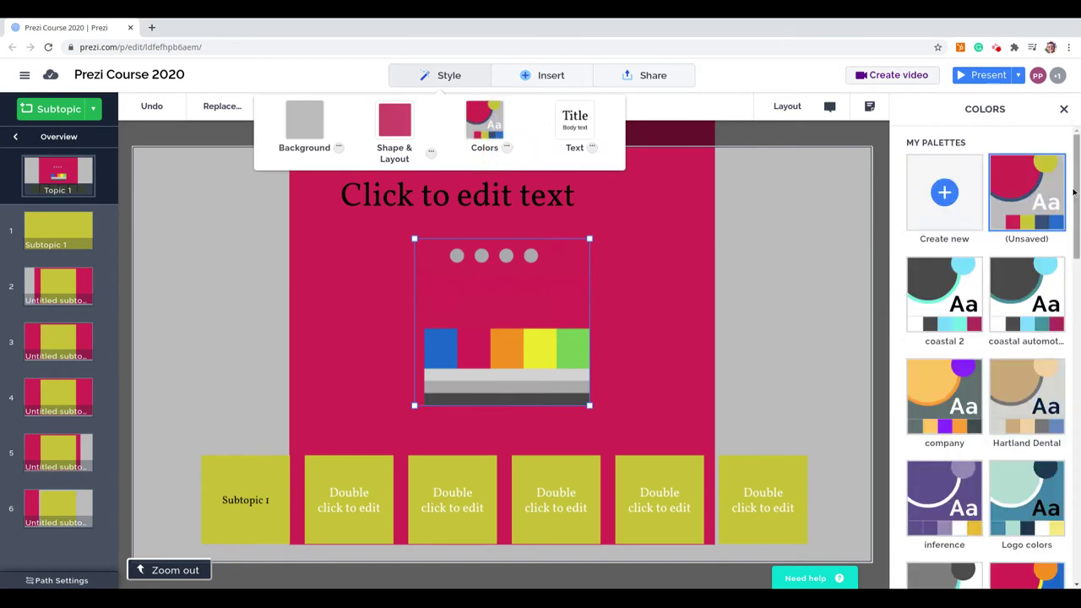
# Edit the template palette as a new palette with the logo's blue (25, 102, 204) as background
pyautogui.scroll(-10, 1062, 188)
pyautogui.moveTo(925, 525)
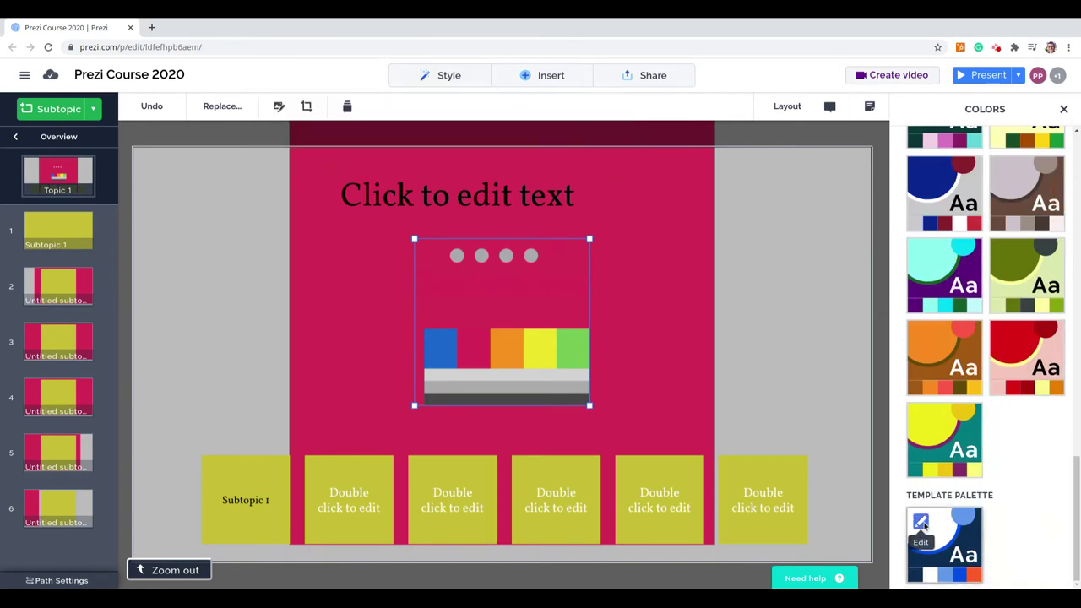
pyautogui.click(921, 522)
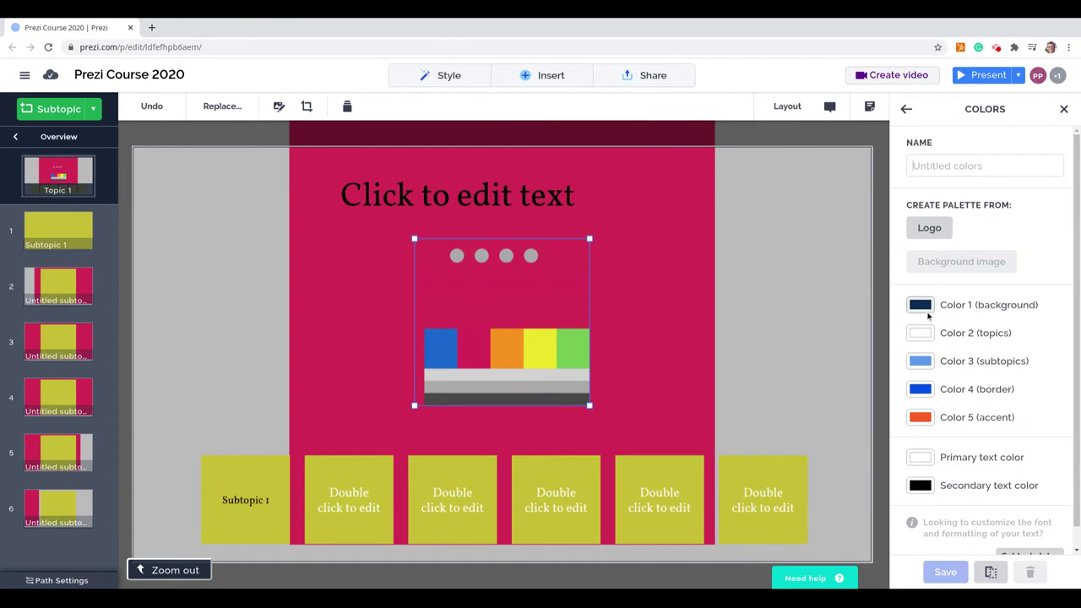
pyautogui.click(926, 309)
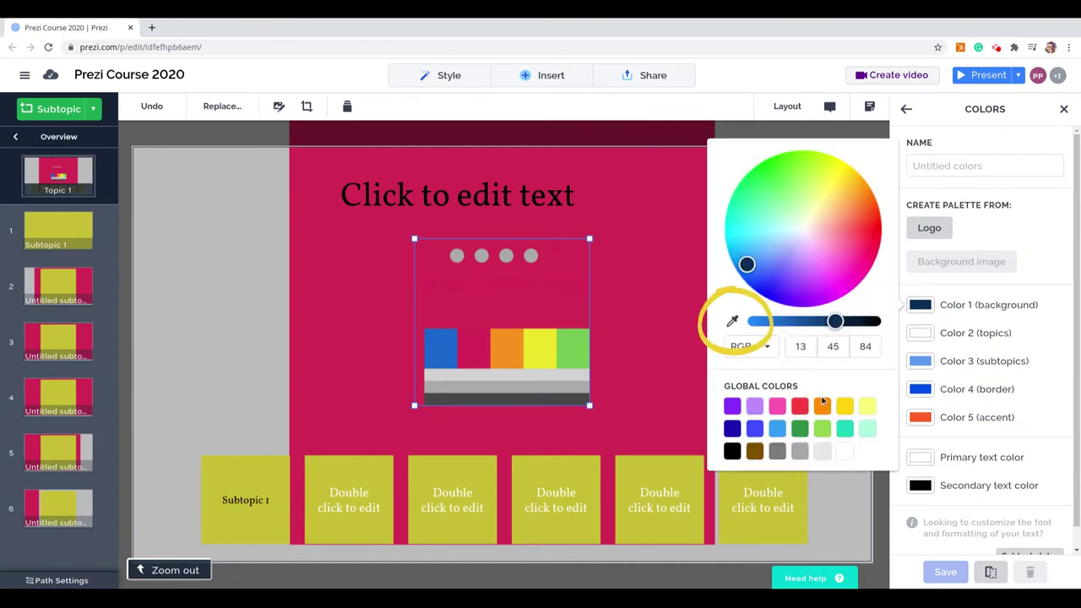
pyautogui.click(732, 321)
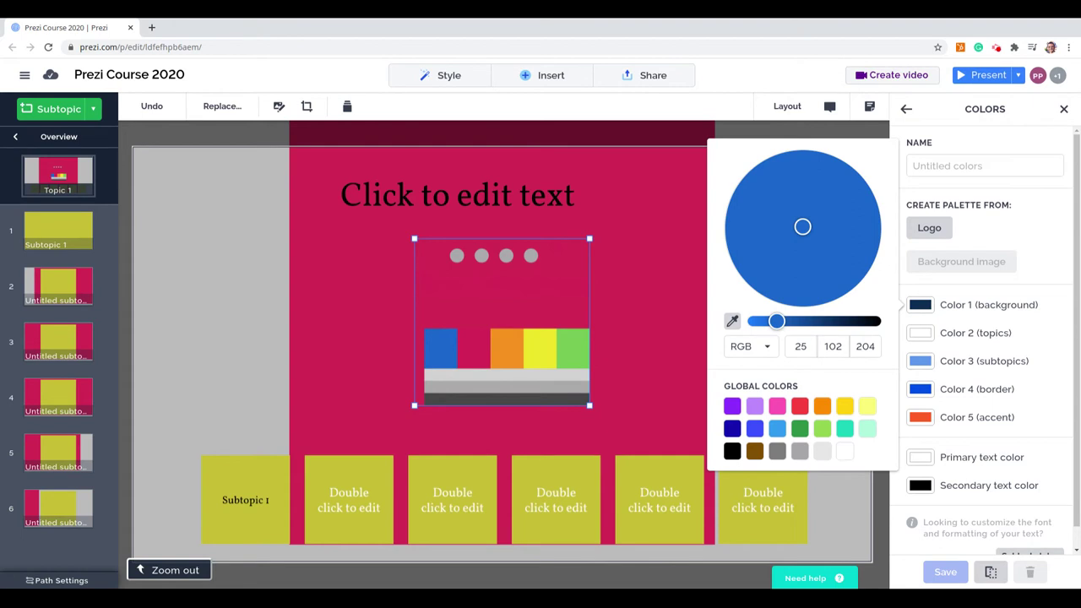
pyautogui.click(440, 351)
# Sample the logo's pink for the topics colour and its orange for subtopics
pyautogui.click(922, 334)
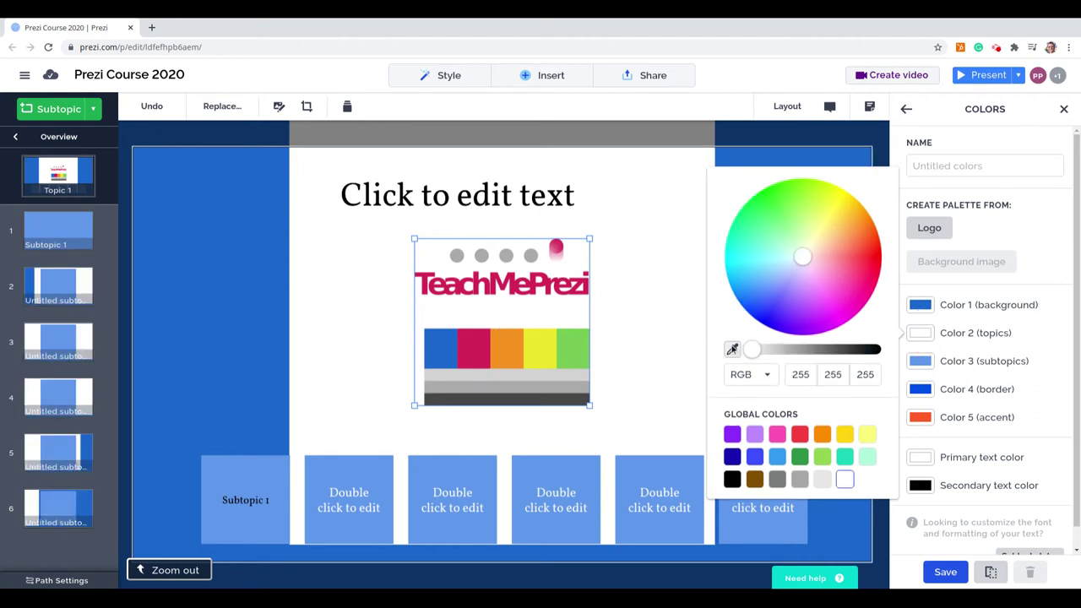
pyautogui.click(732, 349)
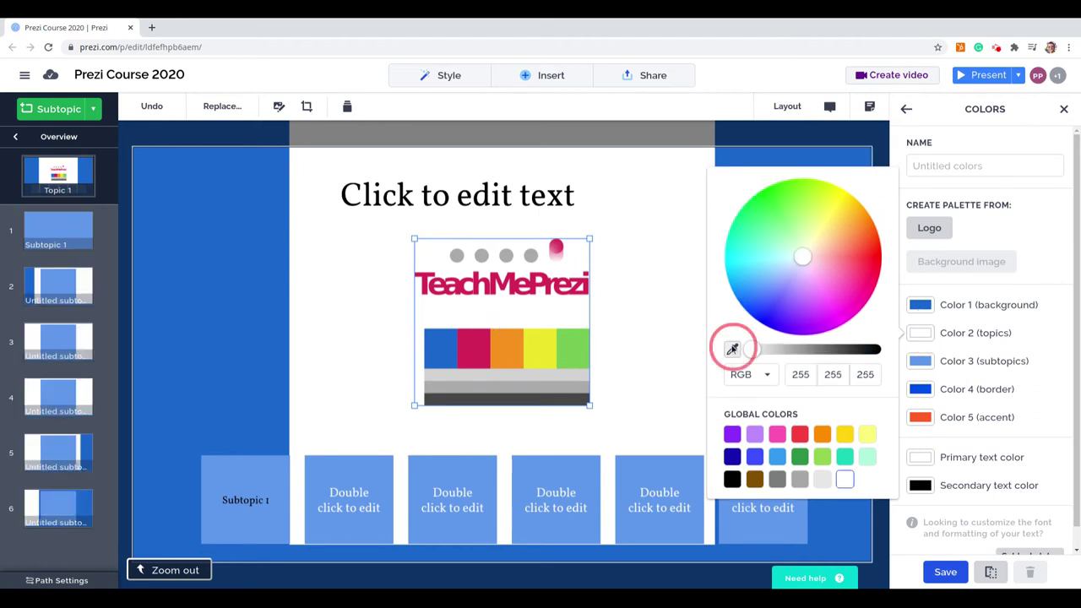
pyautogui.click(473, 345)
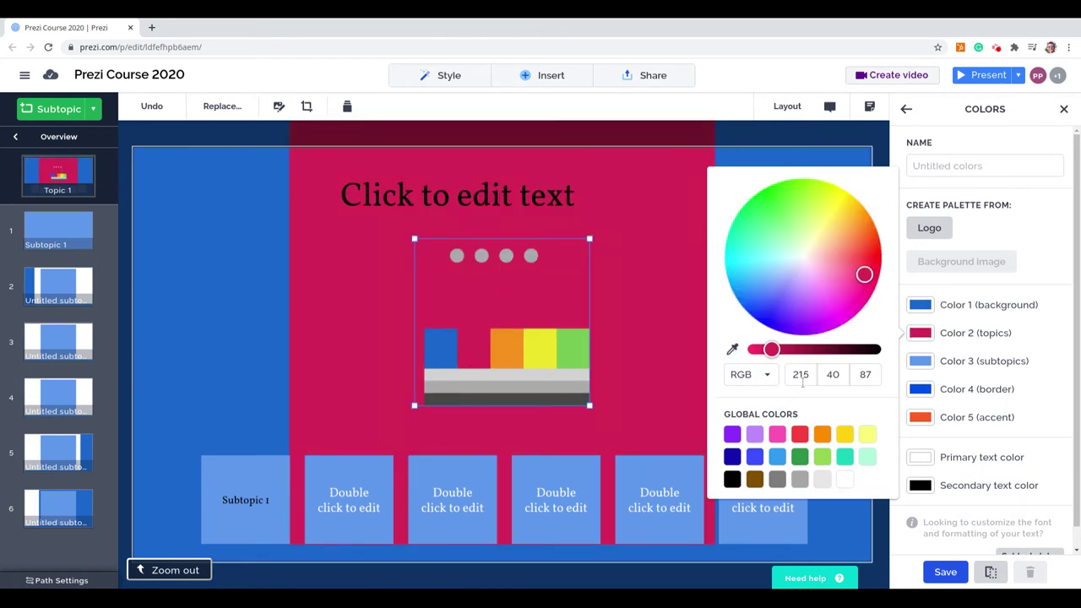
pyautogui.click(920, 360)
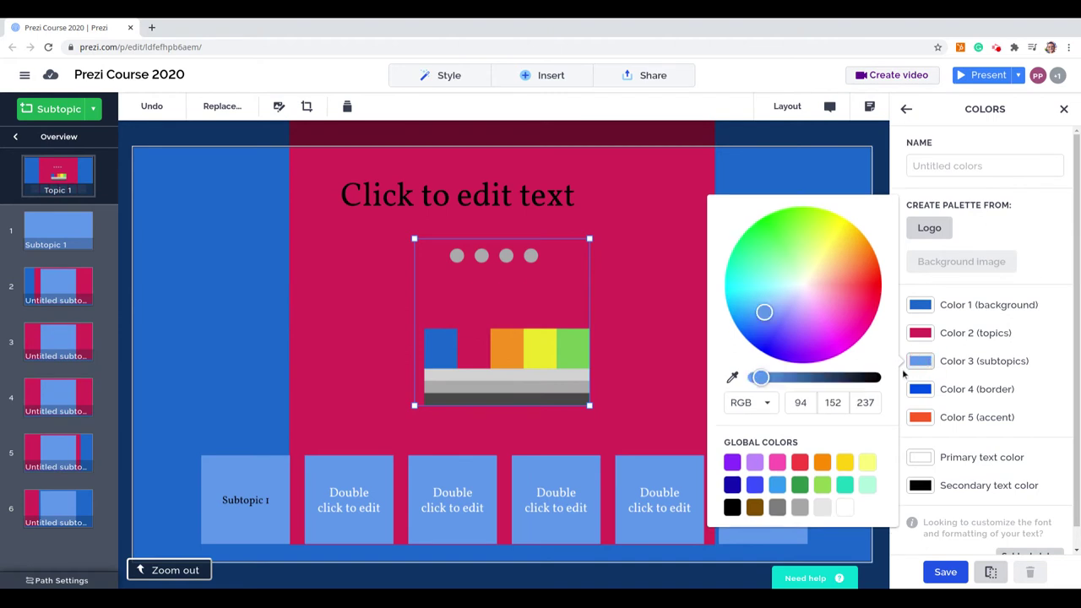
pyautogui.click(732, 378)
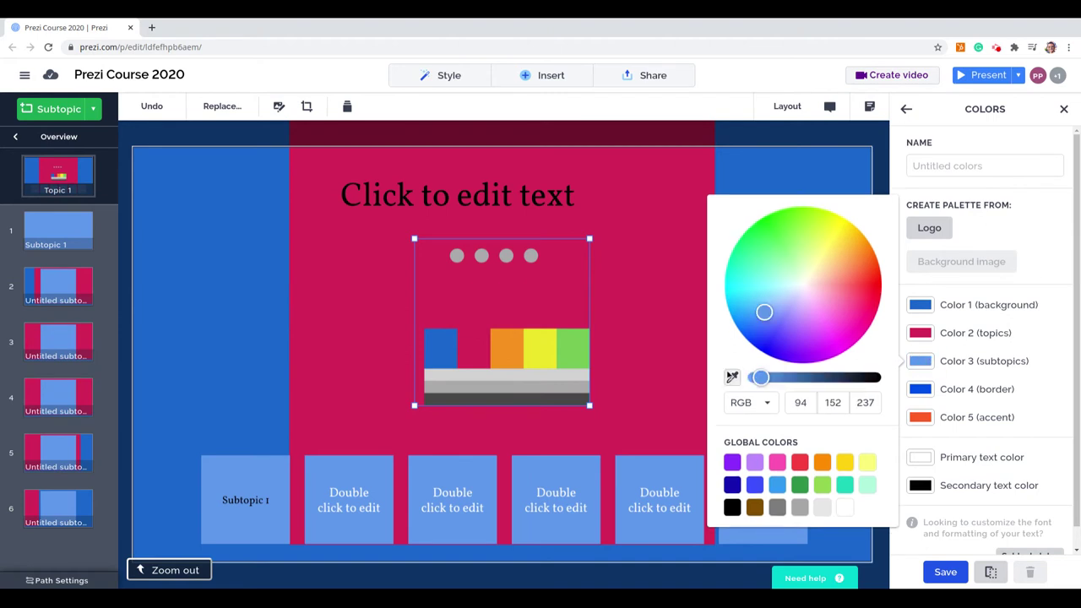
pyautogui.click(512, 350)
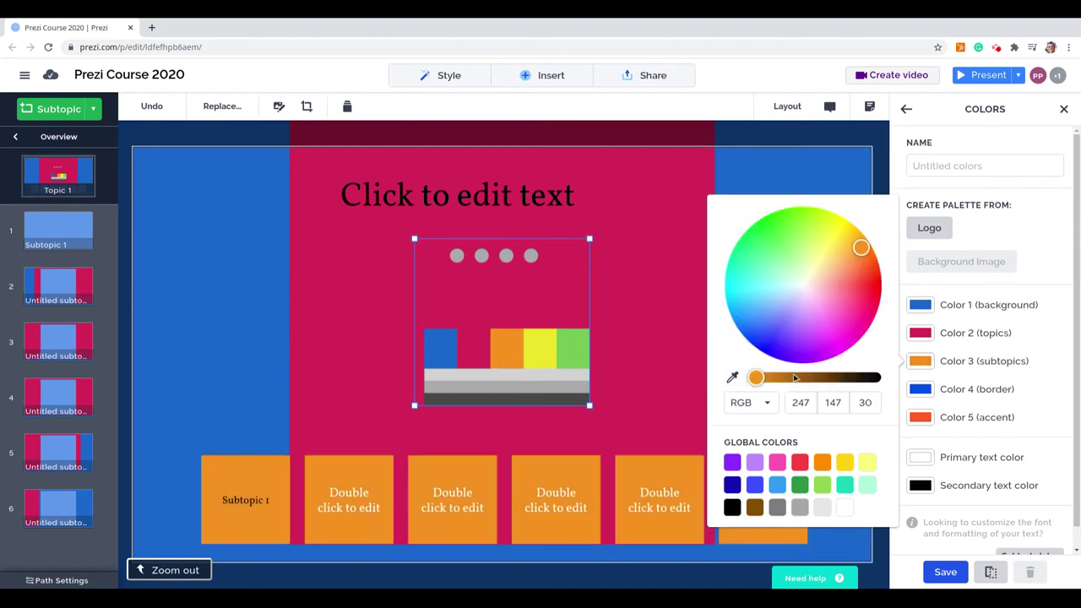
# Sample the logo's yellow for the border colour and its green for the accent
pyautogui.click(919, 388)
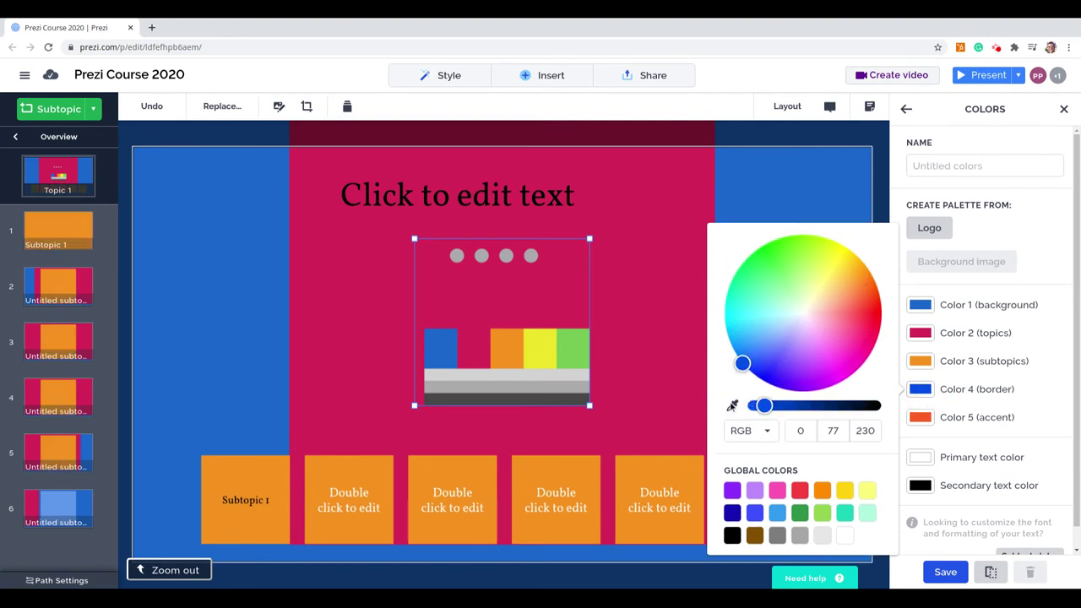
pyautogui.click(732, 405)
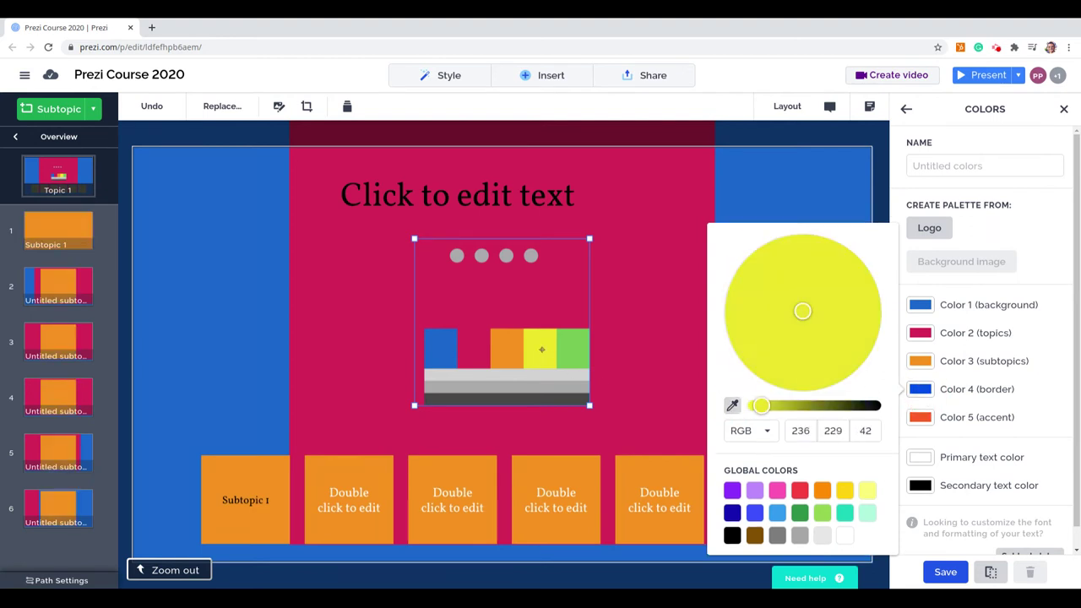
pyautogui.click(541, 348)
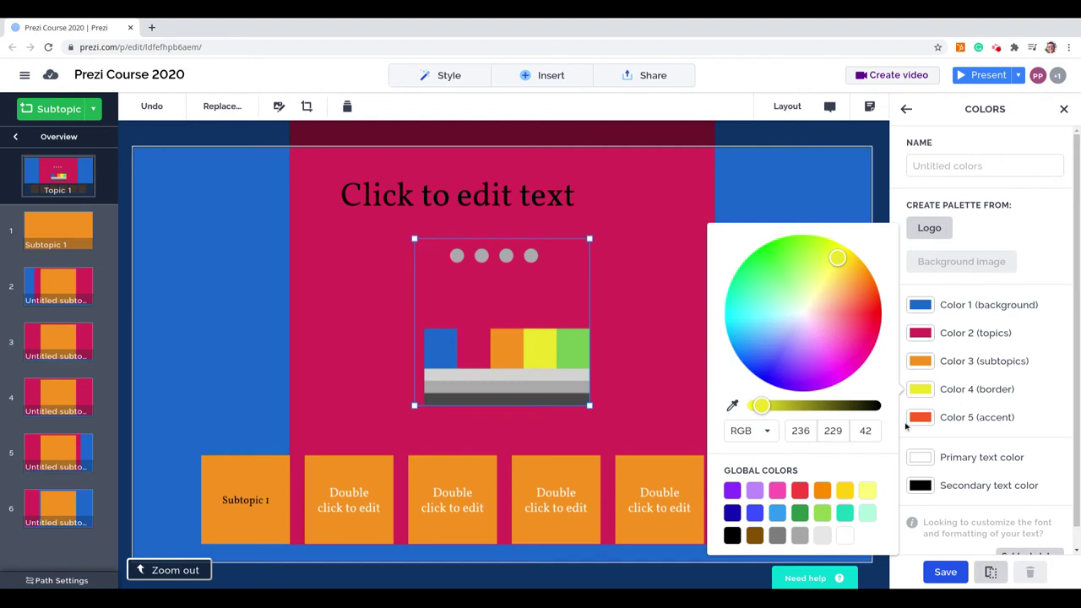
pyautogui.click(921, 420)
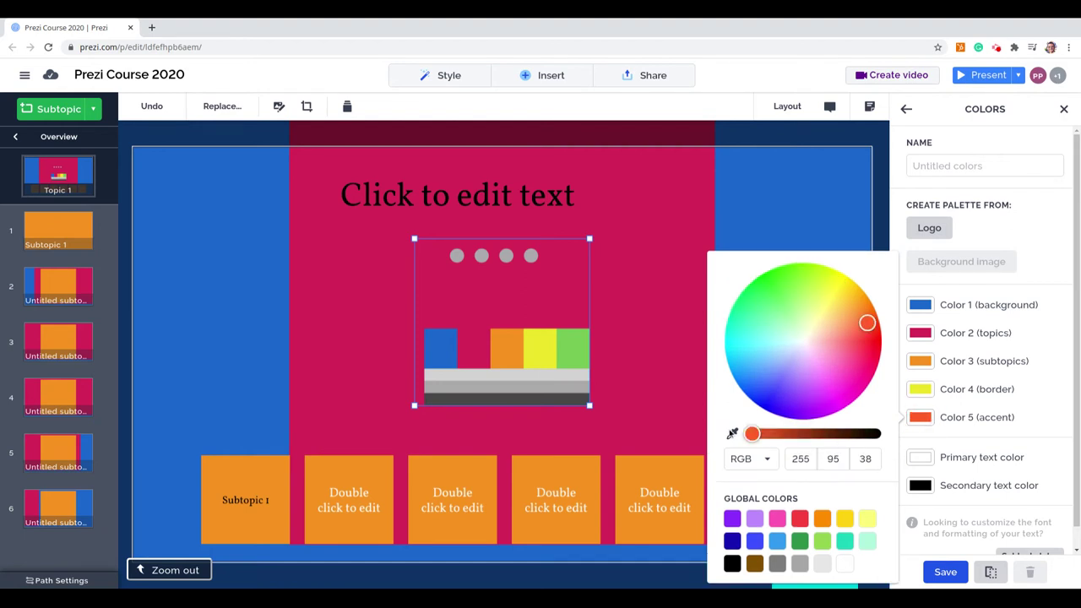
pyautogui.click(732, 433)
pyautogui.click(575, 350)
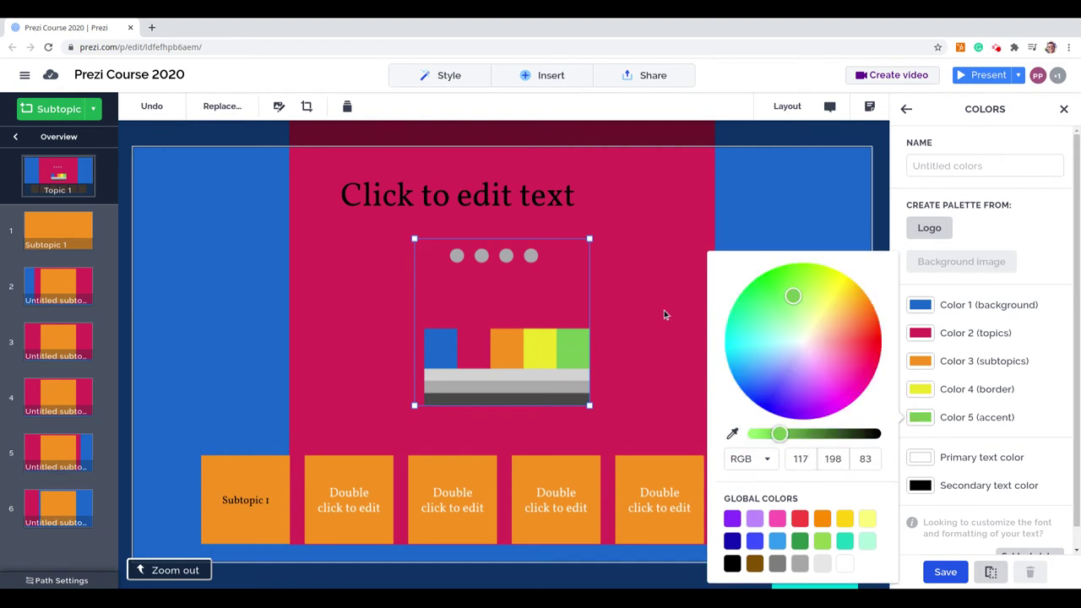
pyautogui.click(663, 310)
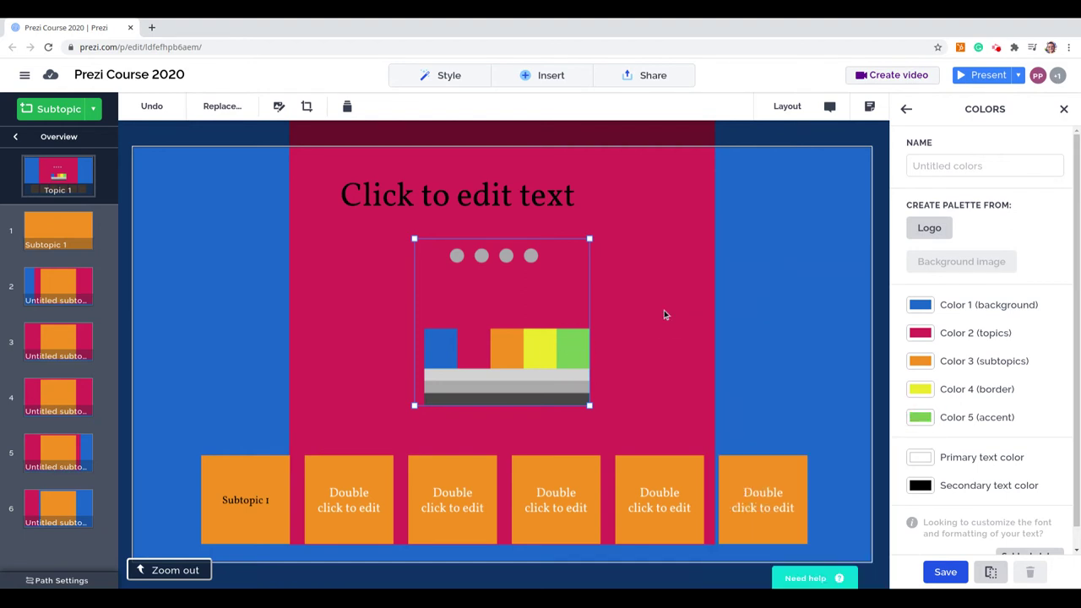
# Reopen the background colour picker, which shows RGB 25, 102, 204
pyautogui.click(921, 307)
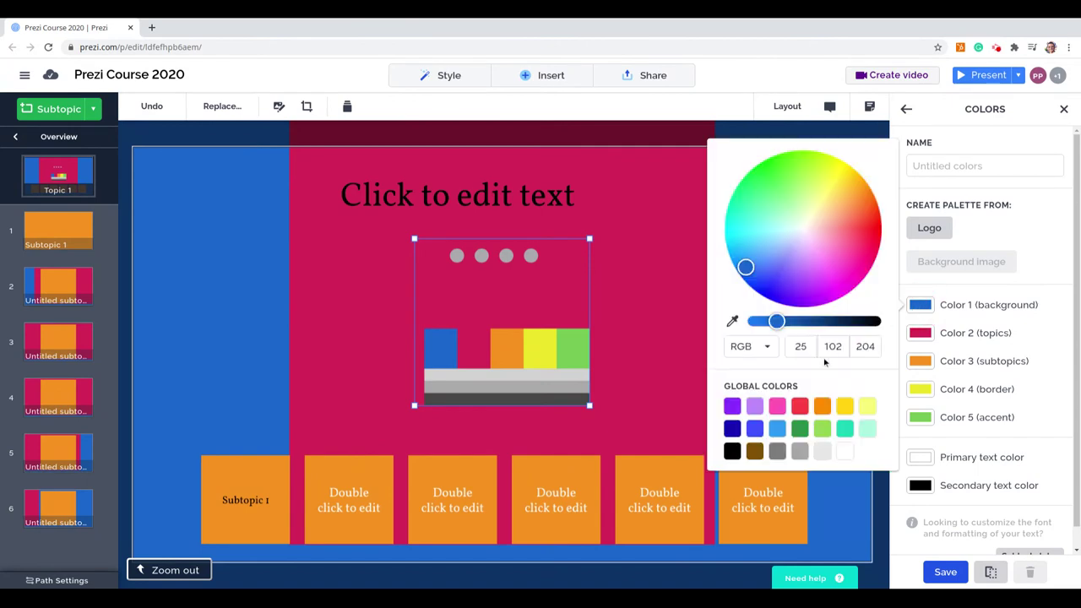
# Make the palette background white, move the shrunk logo to the white left side, and start naming the palette 'Teach Me Pr'
pyautogui.click(844, 453)
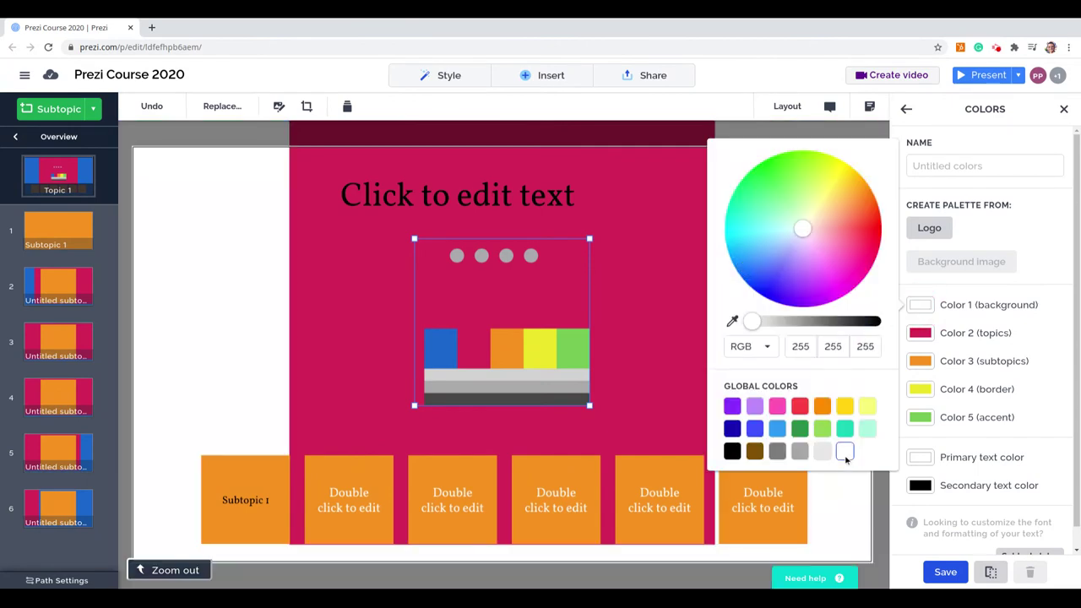
pyautogui.click(668, 239)
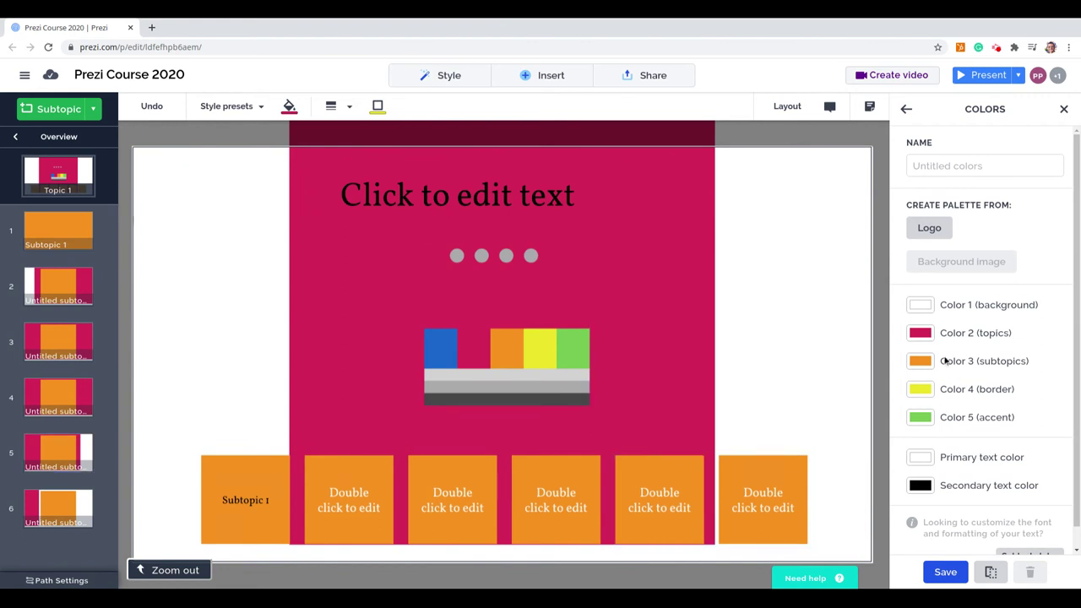
pyautogui.moveTo(520, 343); pyautogui.dragTo(270, 326)
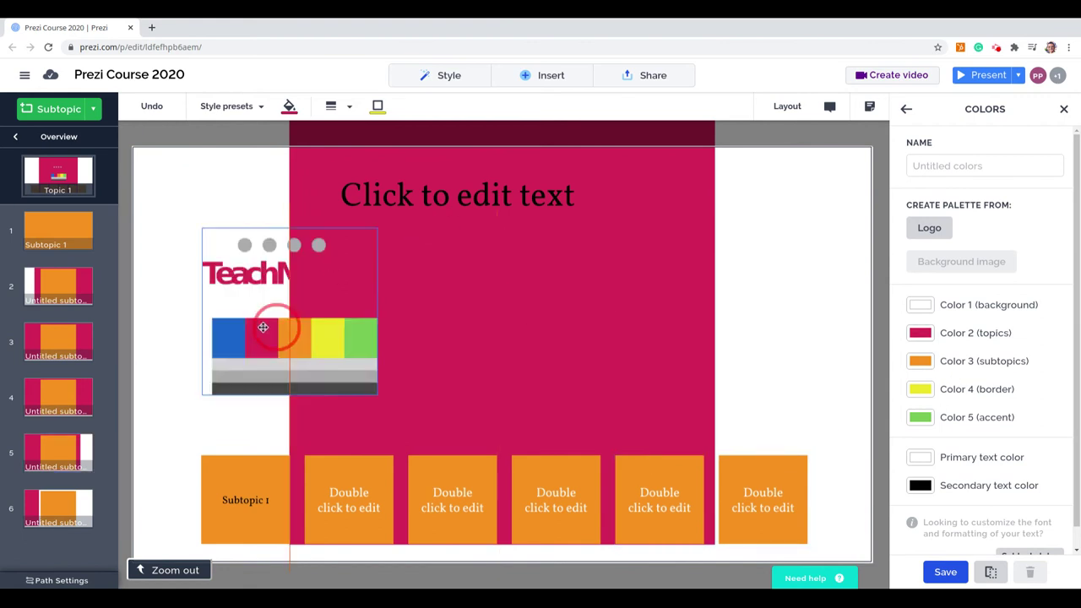
pyautogui.moveTo(200, 230); pyautogui.dragTo(206, 330)
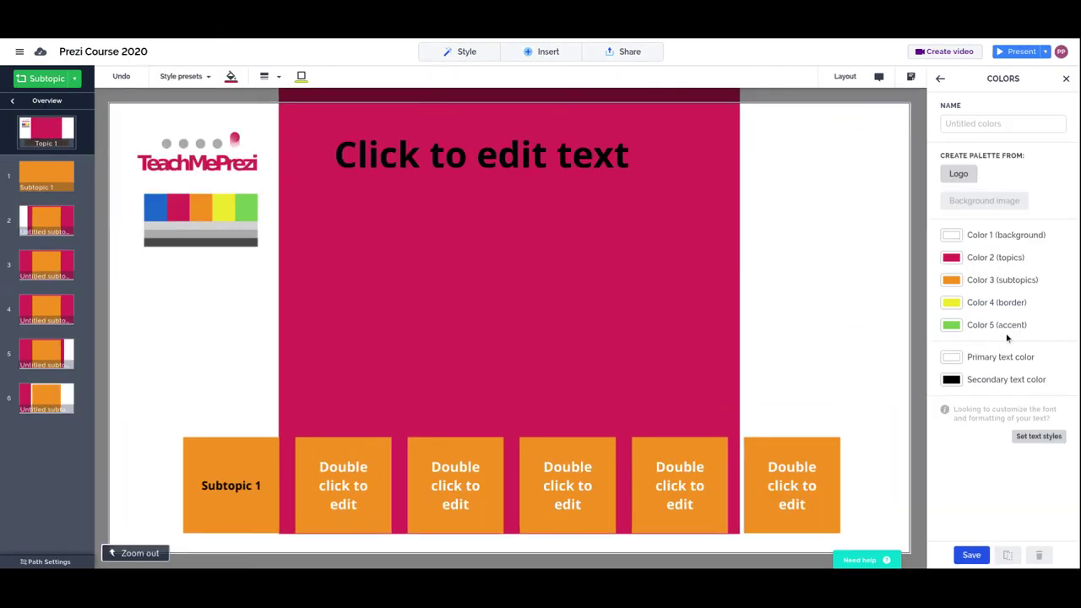
pyautogui.click(991, 124)
pyautogui.write('Teach Me Prezi')
# Save the custom palette as 'Teach Me Prezi'
pyautogui.click(972, 555)
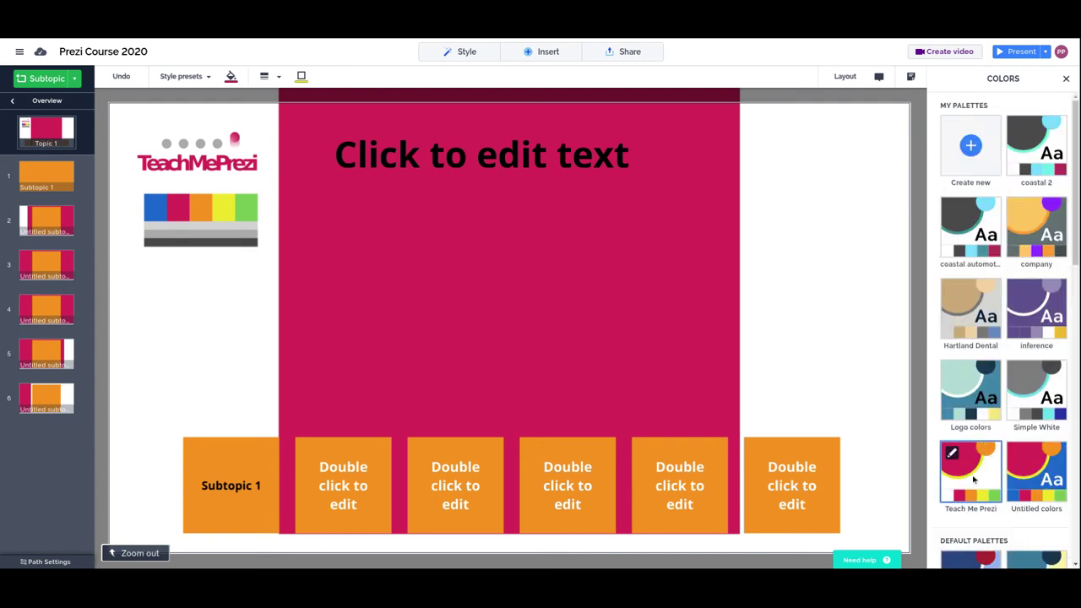
# Apply the 'Teach Me Prezi' palette from My Palettes
pyautogui.click(970, 514)
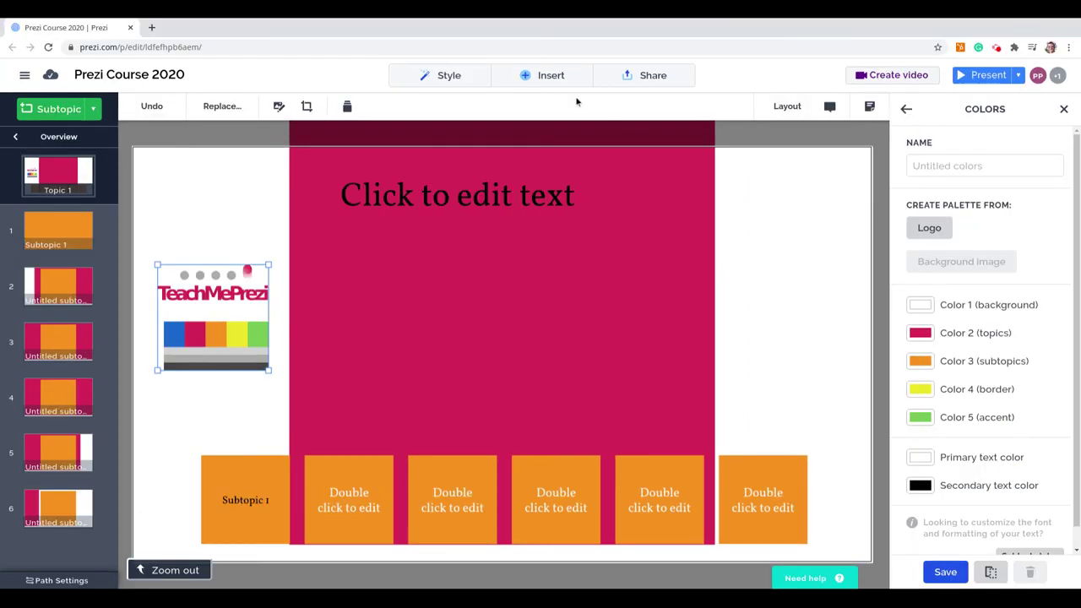
# Edit the template palette under Style > Colors and move the logo into the top-left corner
pyautogui.click(448, 75)
pyautogui.click(509, 155)
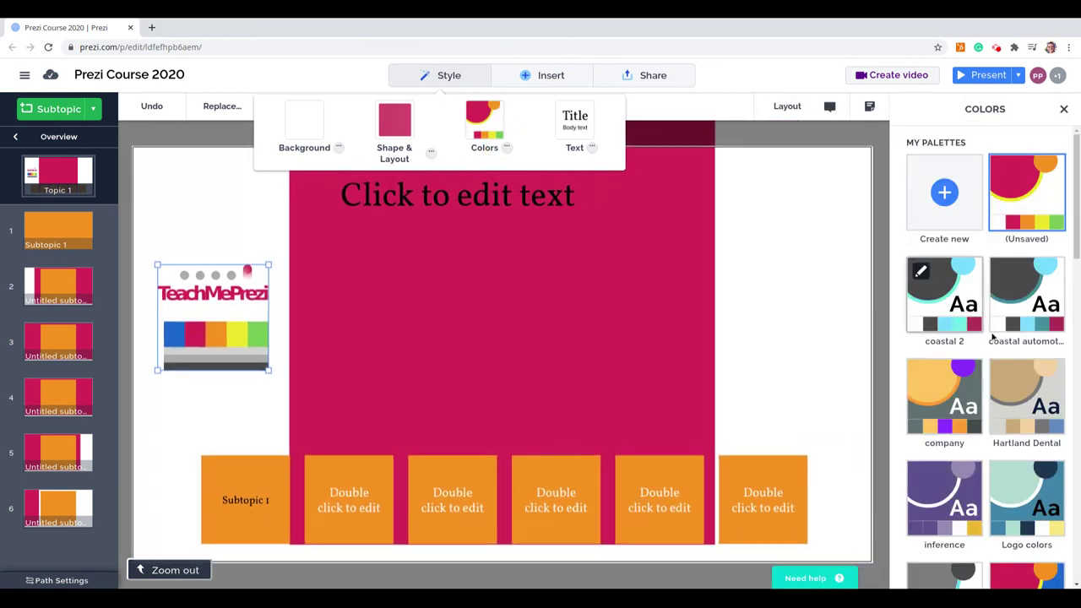
pyautogui.moveTo(1076, 190); pyautogui.dragTo(1075, 536)
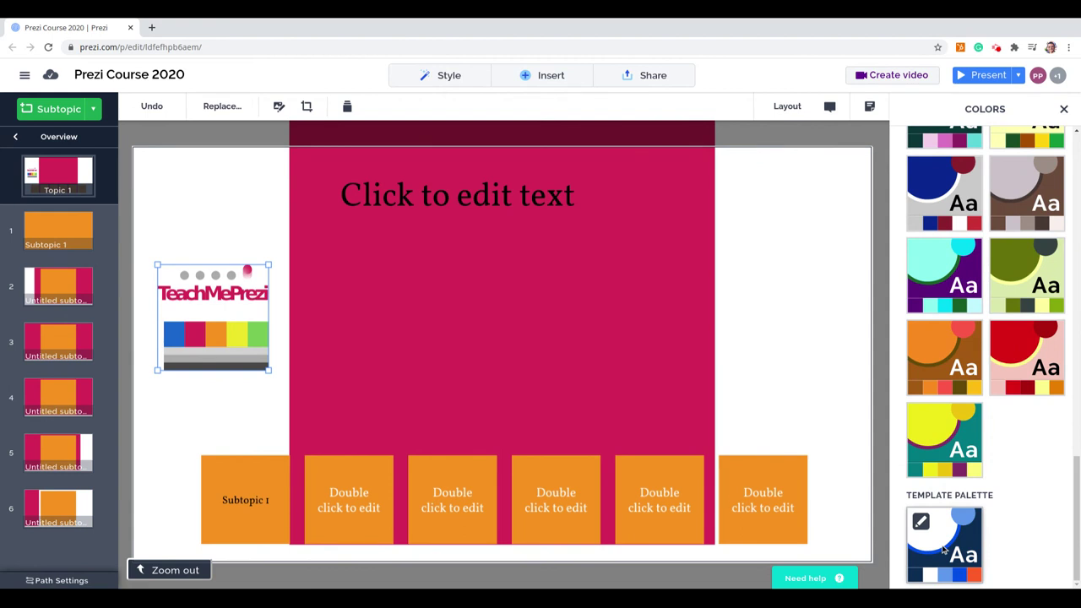
pyautogui.click(920, 521)
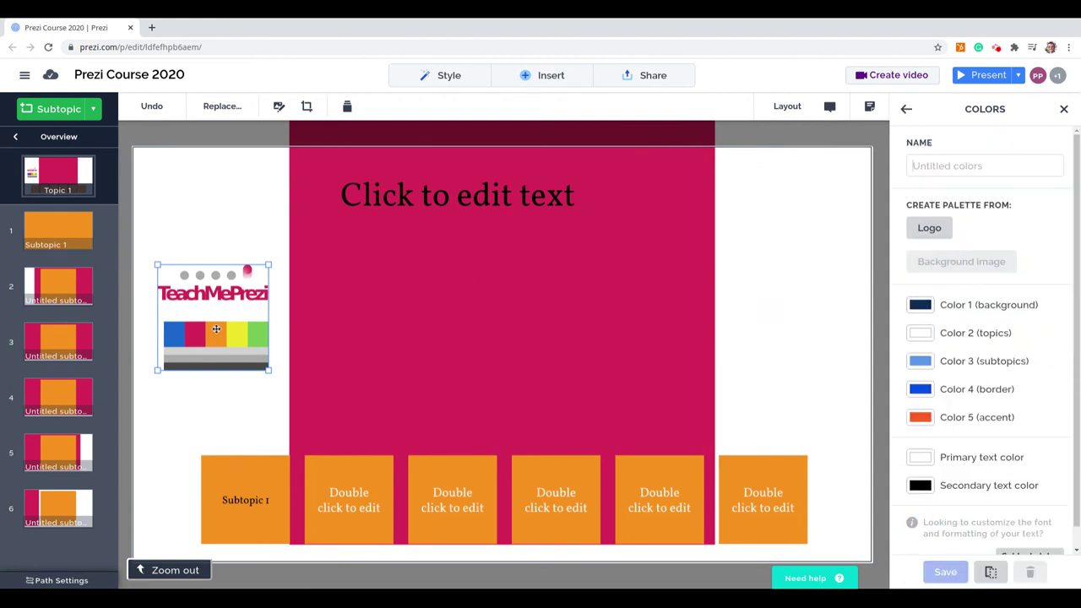
pyautogui.moveTo(217, 329)
pyautogui.mouseDown()
pyautogui.moveTo(253, 334)
pyautogui.moveTo(227, 333)
pyautogui.mouseUp()
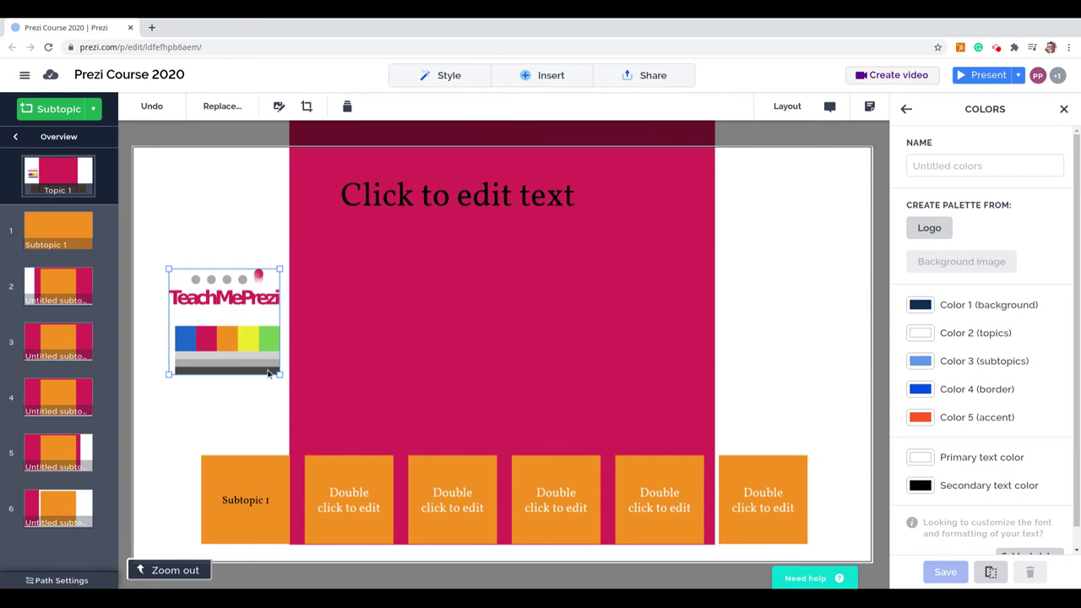
pyautogui.moveTo(243, 343); pyautogui.dragTo(237, 246)
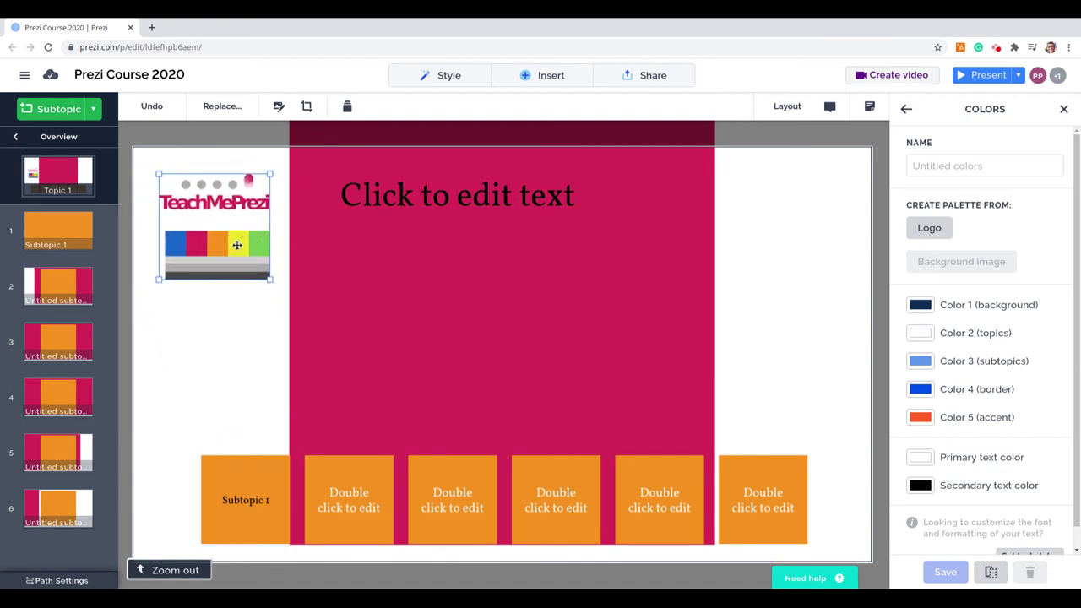